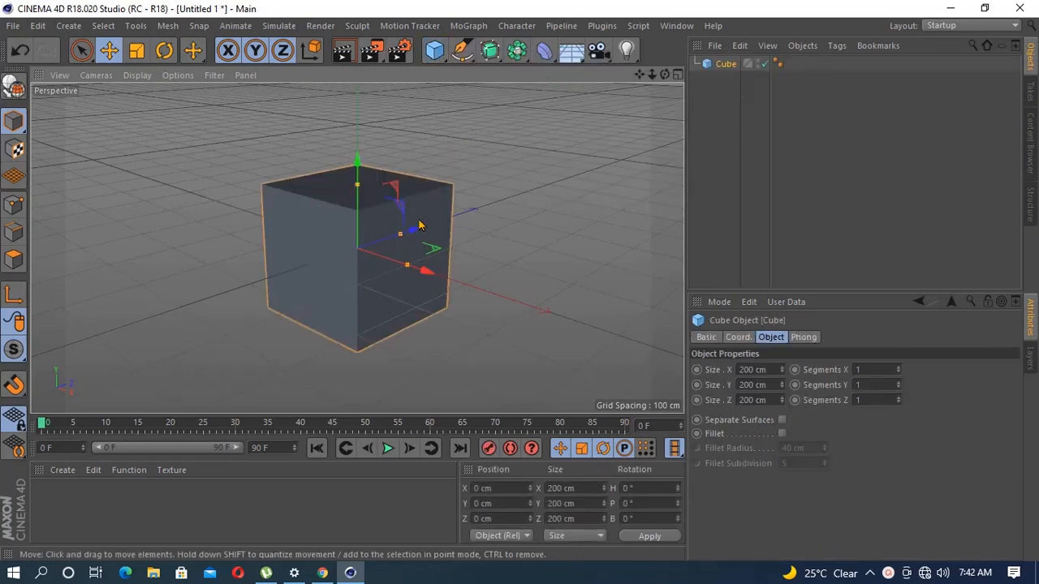
# Step: Resize the cube to 381 cm in X and 241 cm in Z, and raise it to about 90 cm in Y
pyautogui.moveTo(417, 228); pyautogui.dragTo(414, 231)
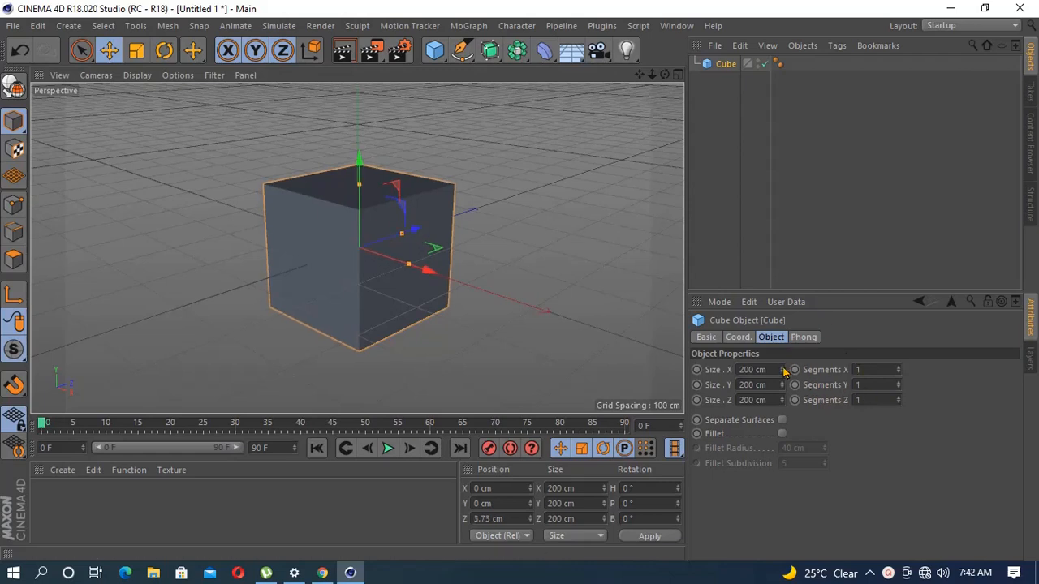
pyautogui.moveTo(784, 371)
pyautogui.mouseDown()
pyautogui.moveTo(782, 401)
pyautogui.moveTo(781, 371)
pyautogui.mouseUp()
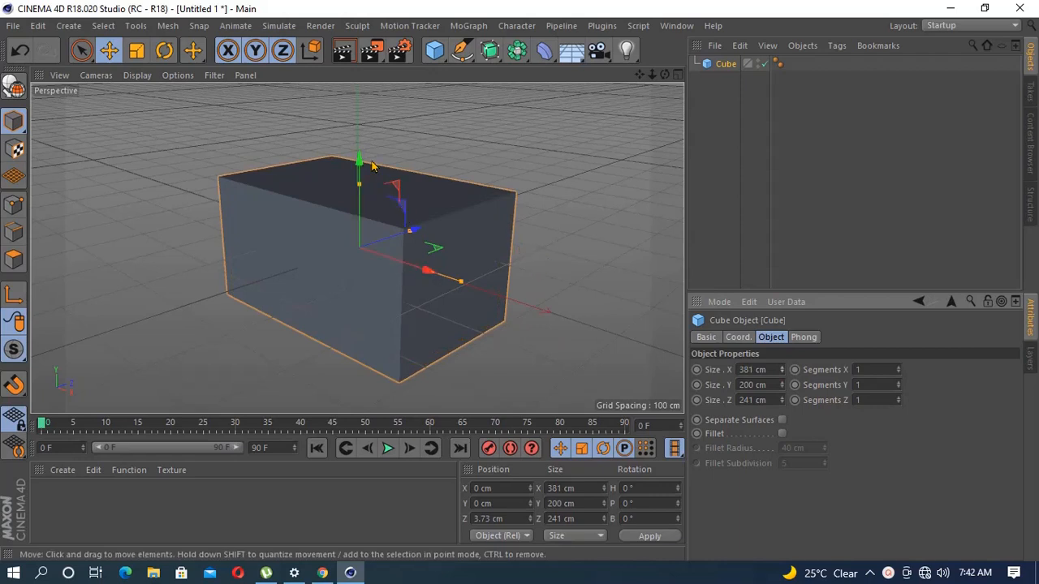
pyautogui.moveTo(359, 162); pyautogui.dragTo(354, 105)
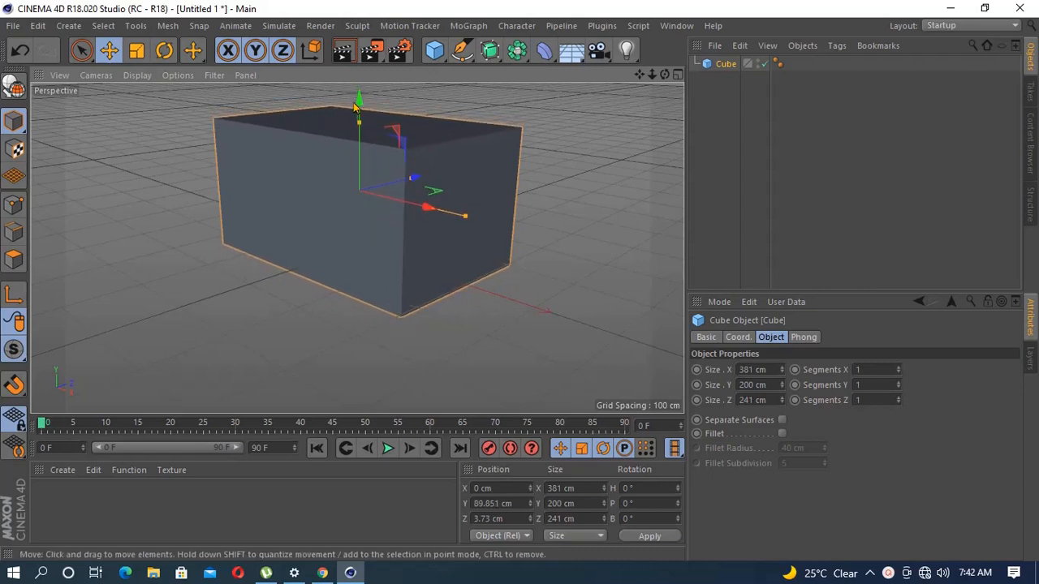
pyautogui.keyDown('alt'); pyautogui.moveTo(571, 201); pyautogui.dragTo(607, 212); pyautogui.keyUp('alt')
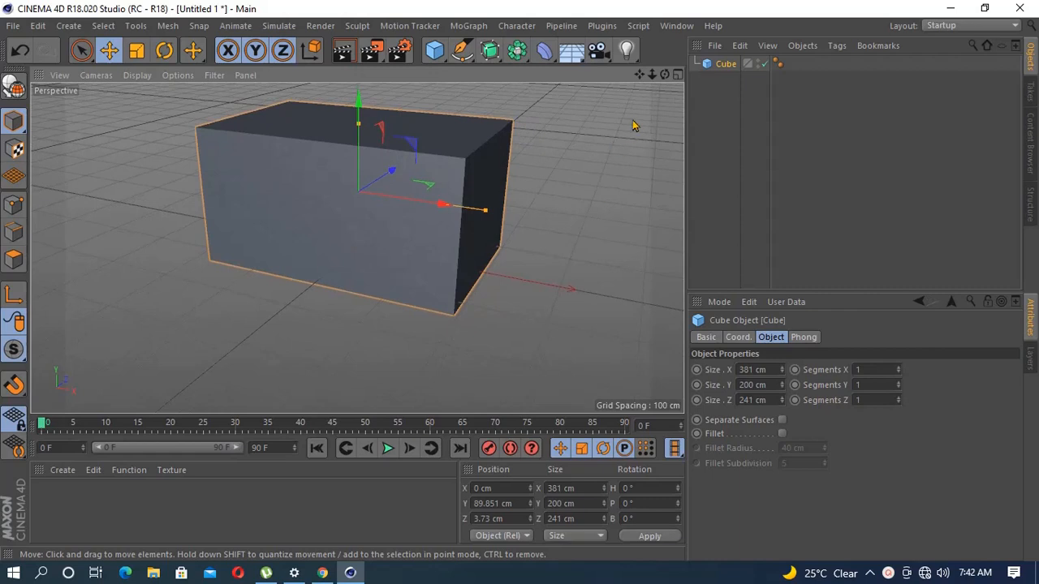
pyautogui.moveTo(652, 76)
pyautogui.mouseDown()
pyautogui.moveTo(522, 287)
pyautogui.moveTo(653, 79)
pyautogui.mouseUp()
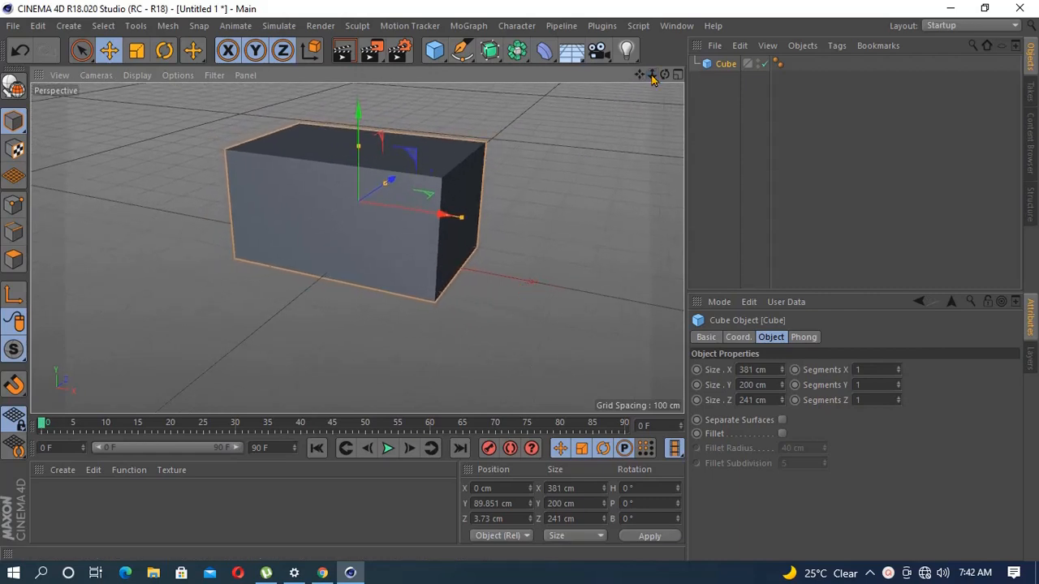
# Step: Duplicate the cube by copy and paste, and raise the copy to about 254 cm in Y, above the original
pyautogui.click(435, 50)
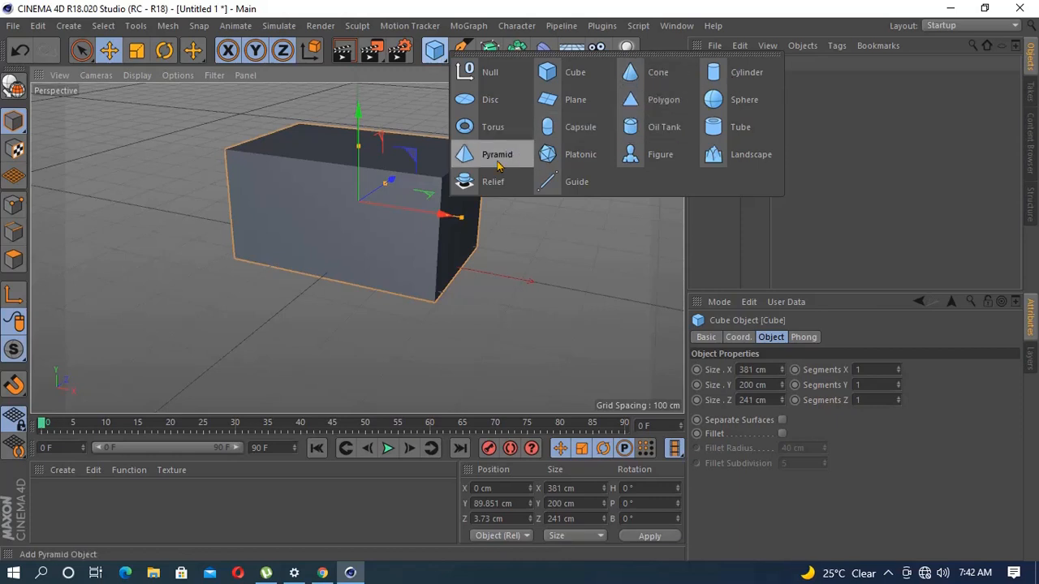
pyautogui.click(36, 25)
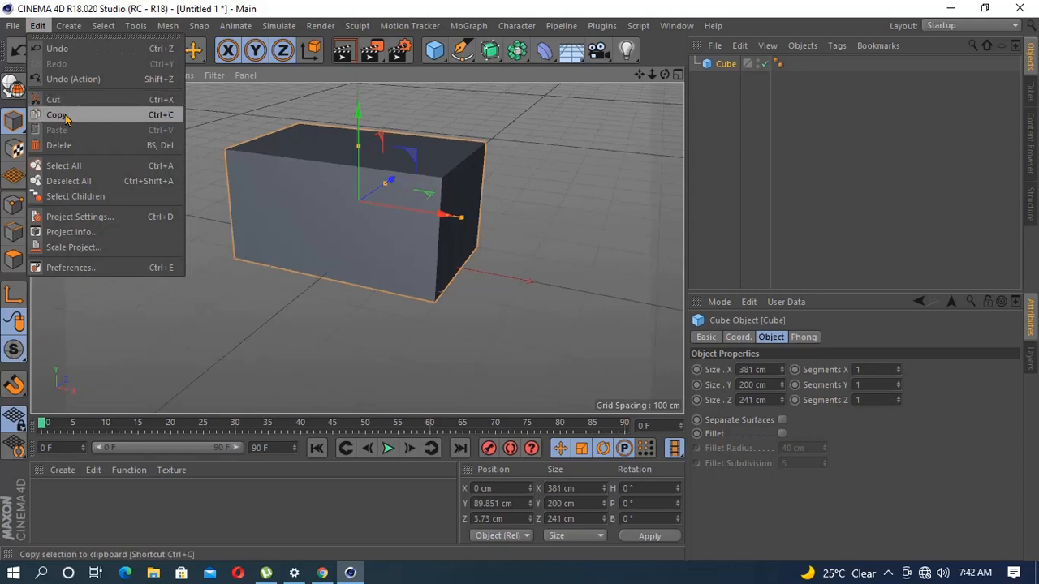
pyautogui.click(66, 118)
pyautogui.click(37, 25)
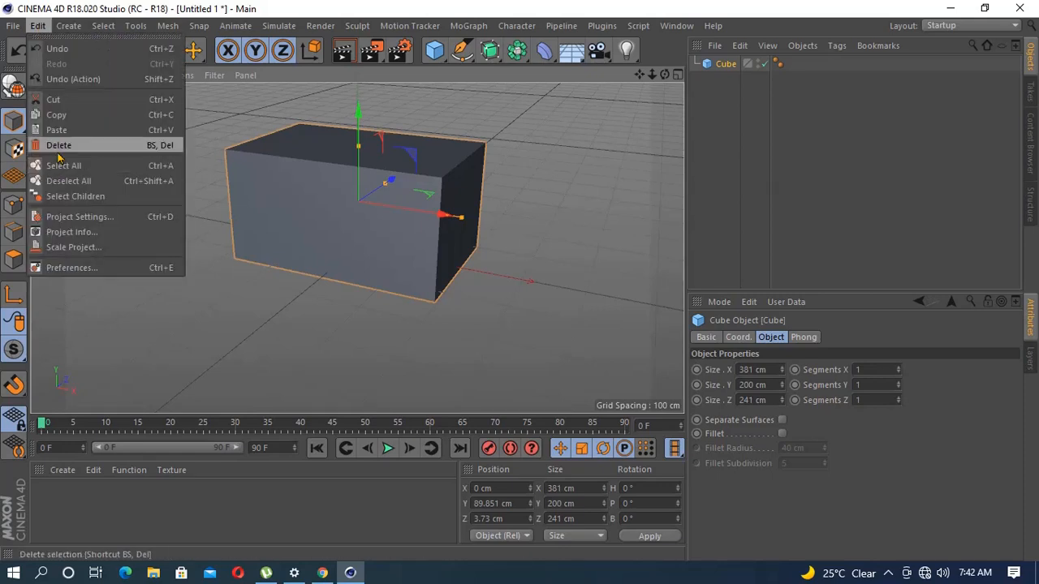
pyautogui.click(57, 130)
pyautogui.moveTo(358, 116); pyautogui.dragTo(358, 53)
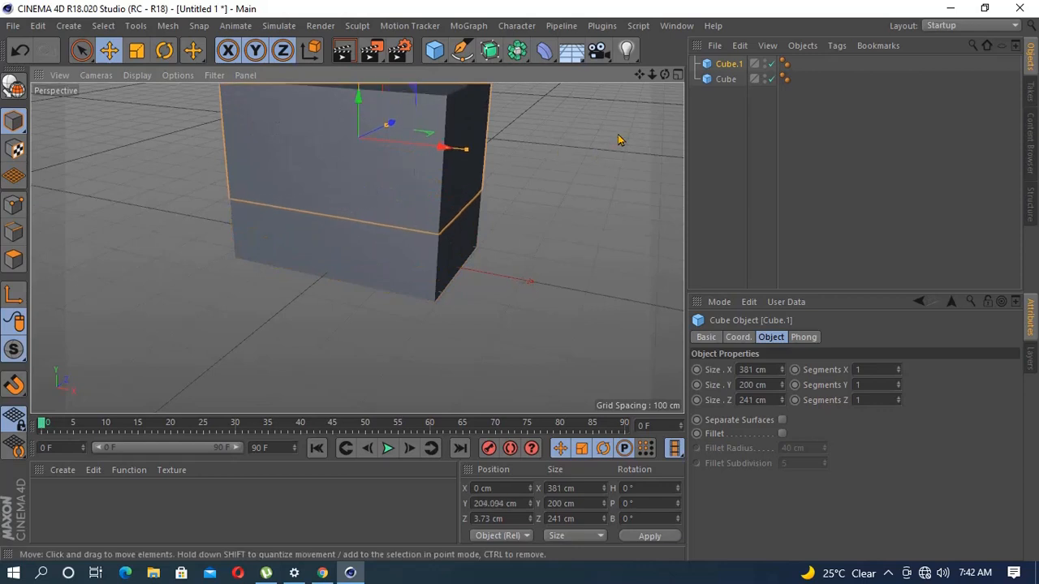
pyautogui.scroll(-10, 520, 288)
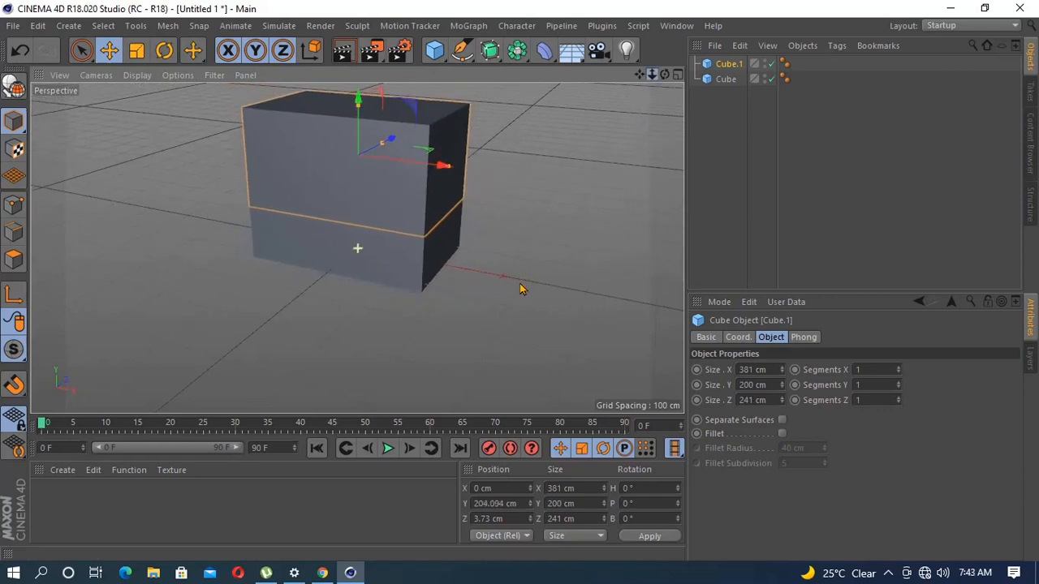
pyautogui.moveTo(520, 284); pyautogui.dragTo(522, 285)
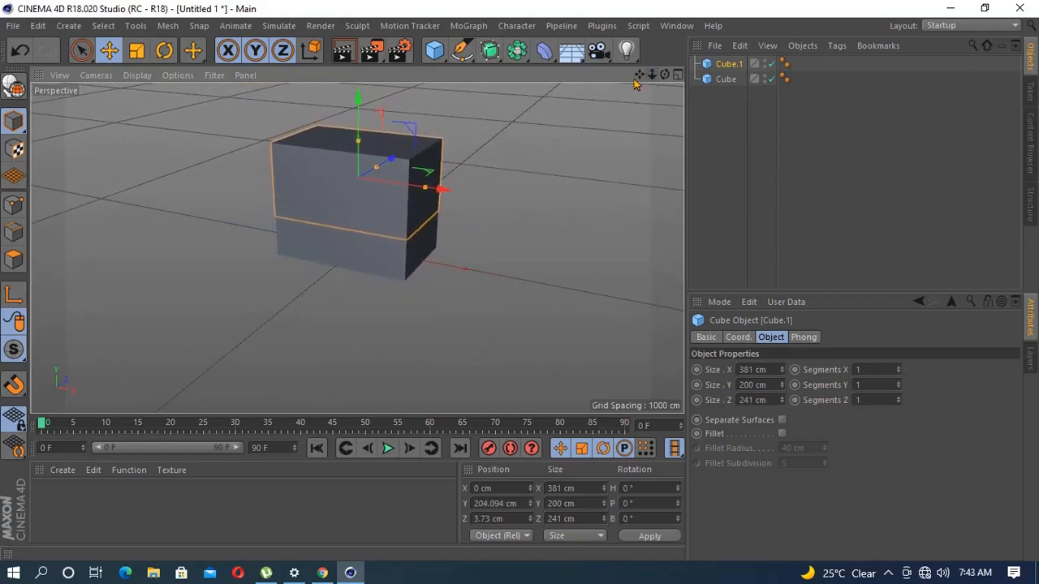
pyautogui.moveTo(360, 131); pyautogui.dragTo(357, 114)
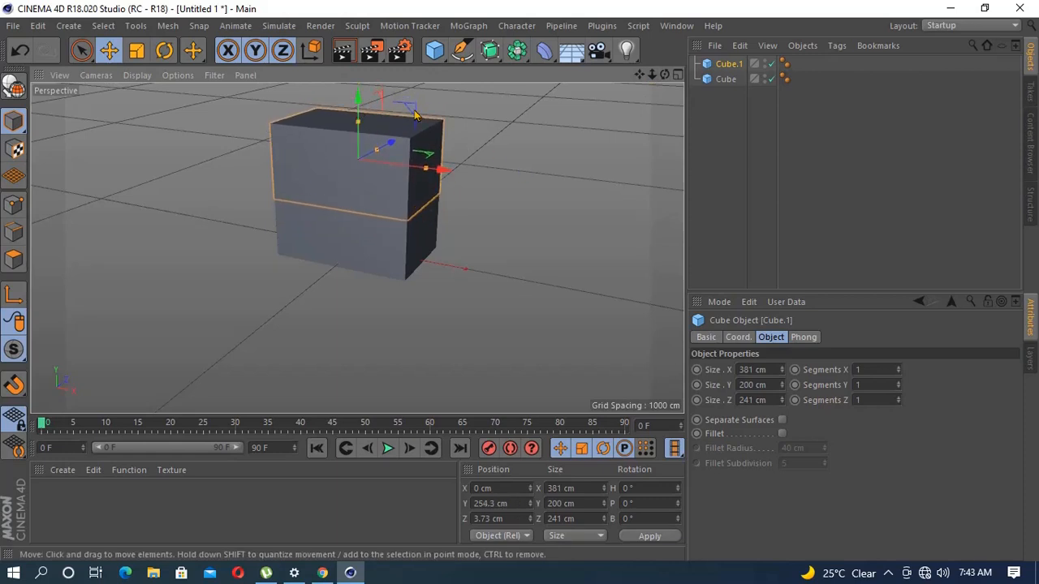
# Step: Make the upper cube editable and scale its two long top edges uniformly to about 89 percent
pyautogui.click(13, 86)
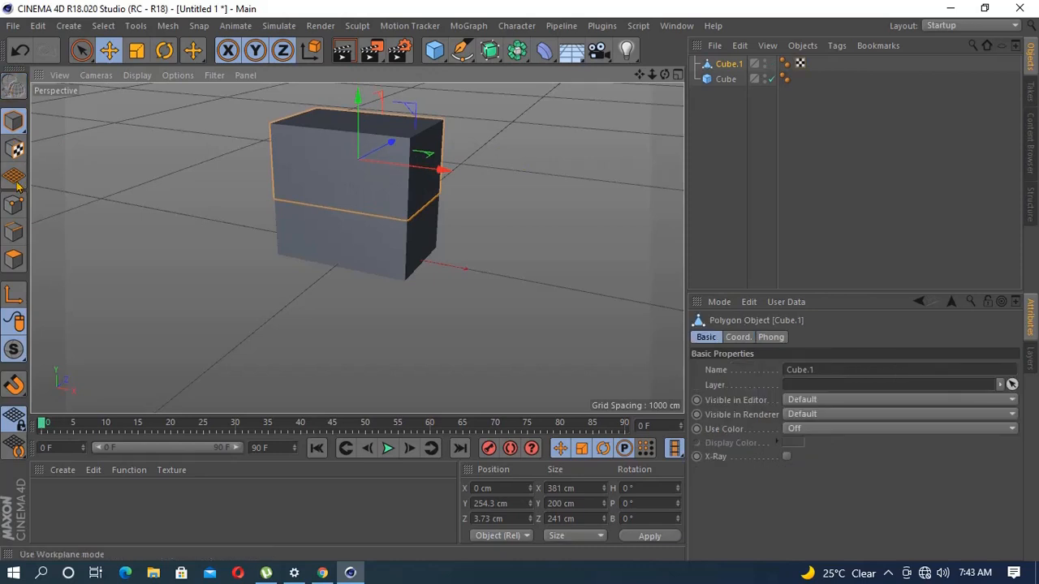
pyautogui.click(14, 232)
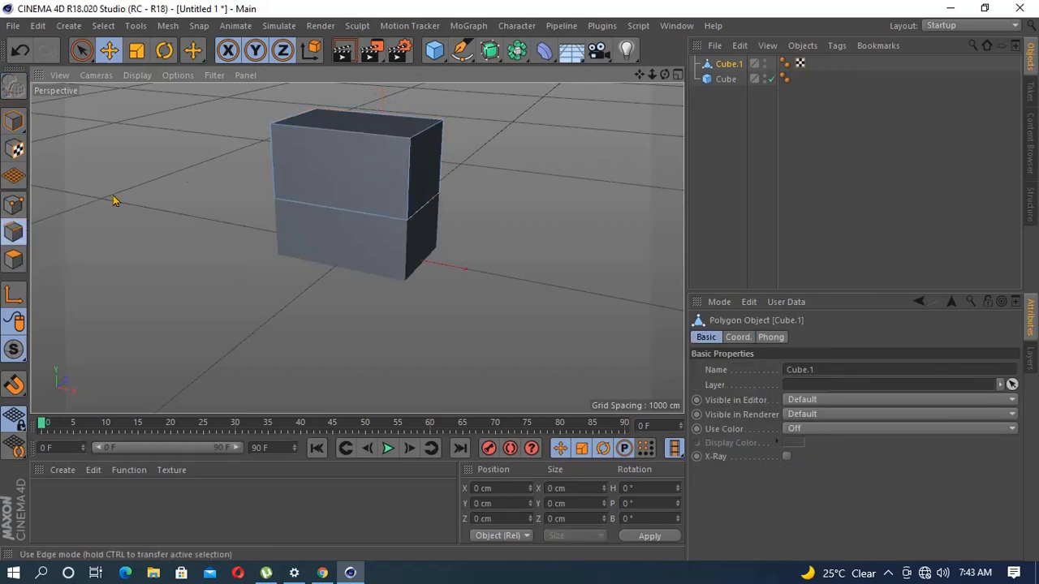
pyautogui.click(324, 130)
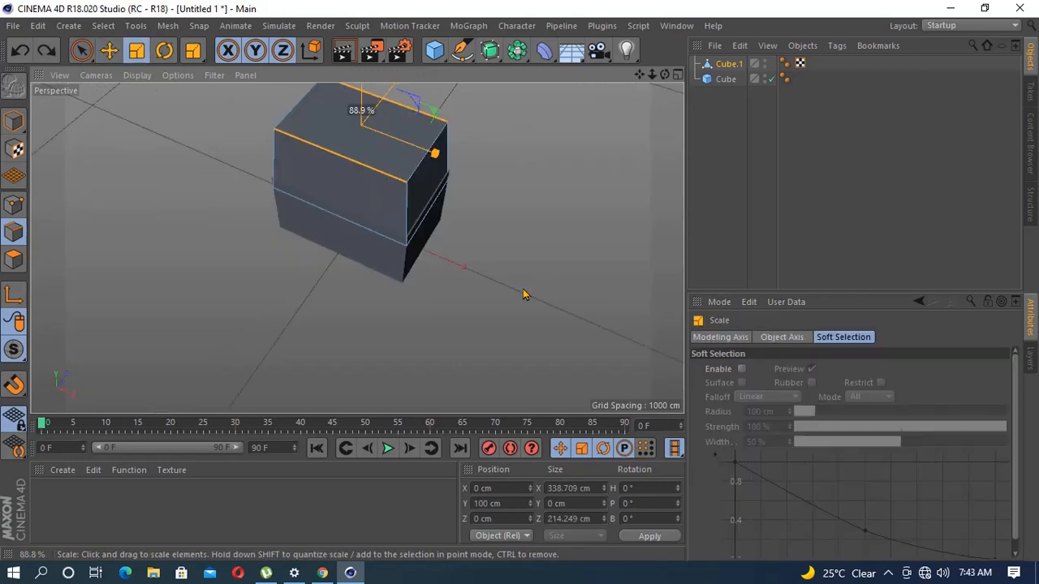
pyautogui.moveTo(523, 295); pyautogui.dragTo(533, 288)
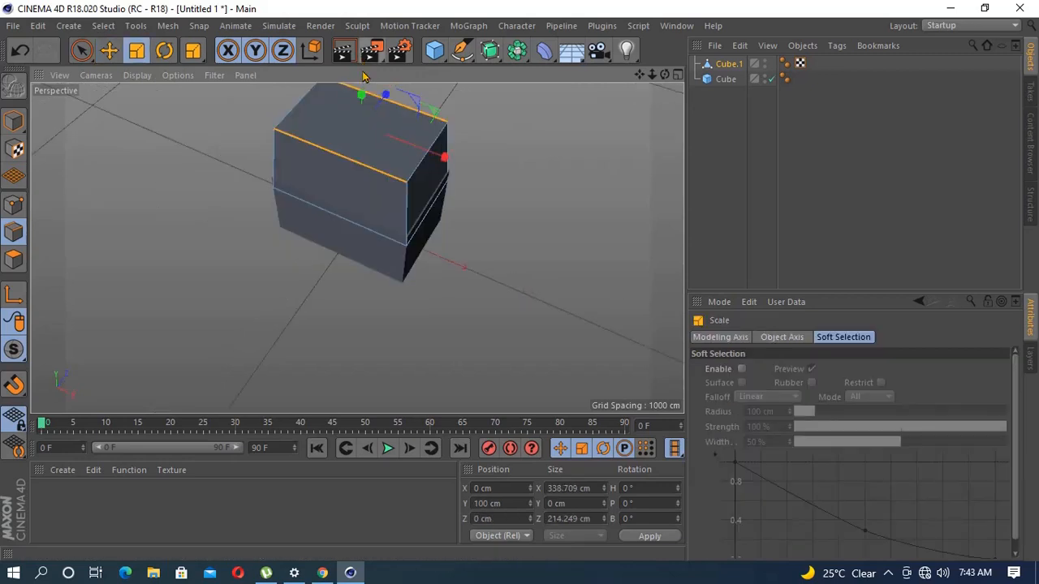
pyautogui.moveTo(363, 97); pyautogui.dragTo(361, 94)
pyautogui.moveTo(521, 288); pyautogui.dragTo(520, 288)
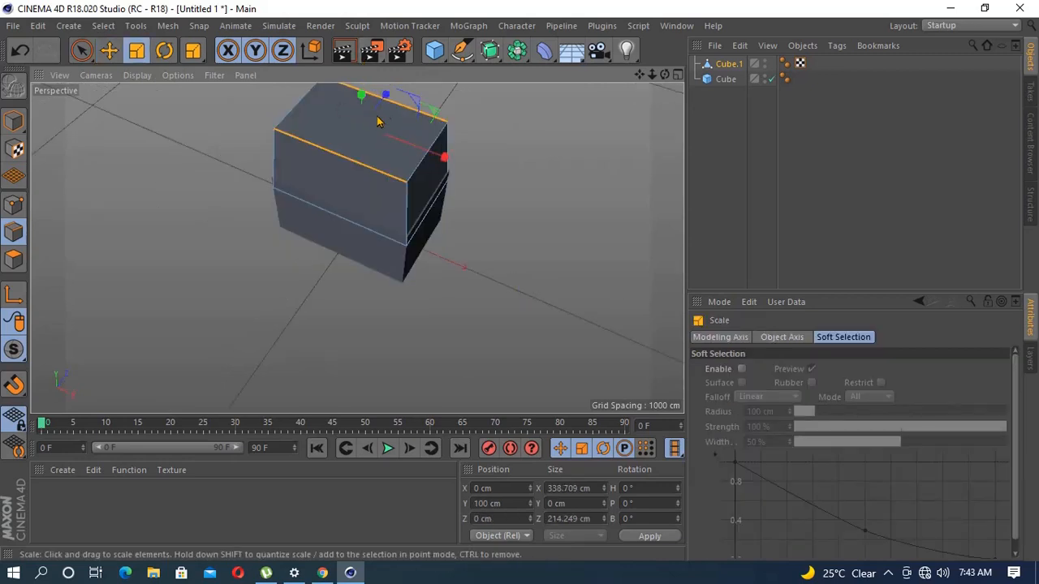
# Step: Scale the two top edges together along Z to about 3.7 cm as a roof ridge, and raise the ridge slightly
pyautogui.moveTo(384, 97); pyautogui.dragTo(369, 136)
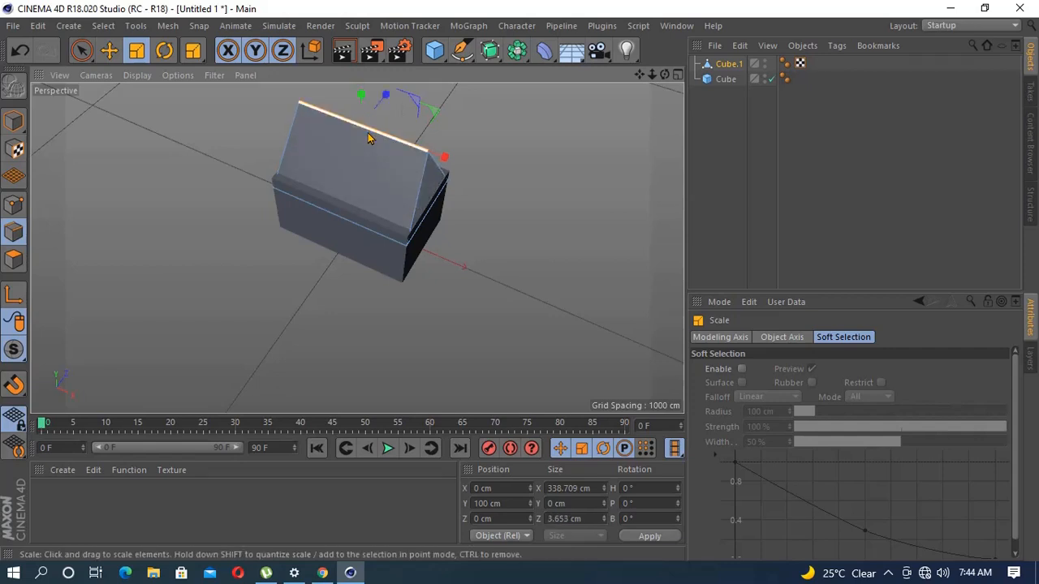
pyautogui.keyDown('alt'); pyautogui.moveTo(523, 271); pyautogui.dragTo(527, 203); pyautogui.keyUp('alt')
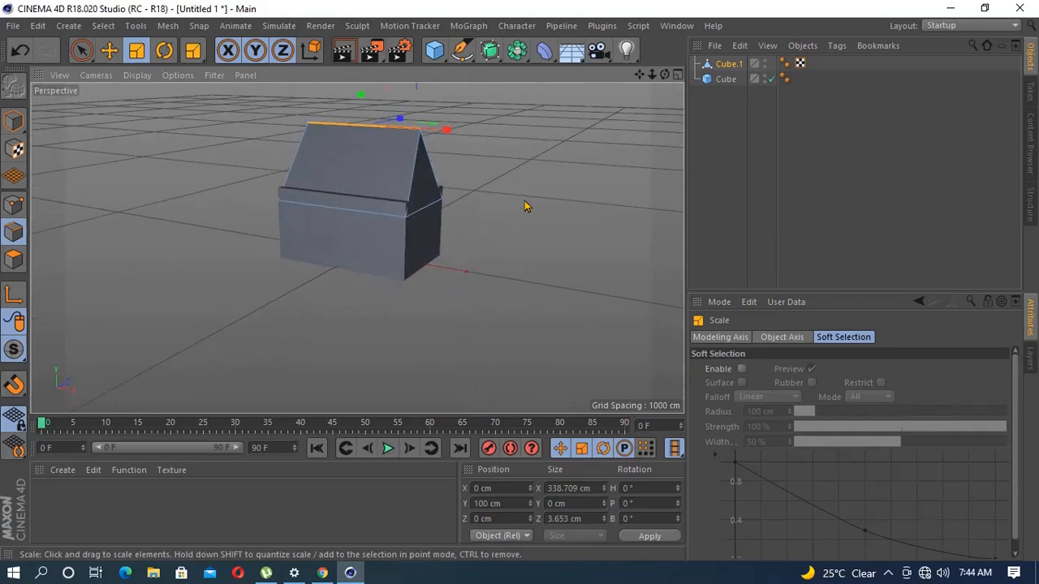
pyautogui.click(82, 51)
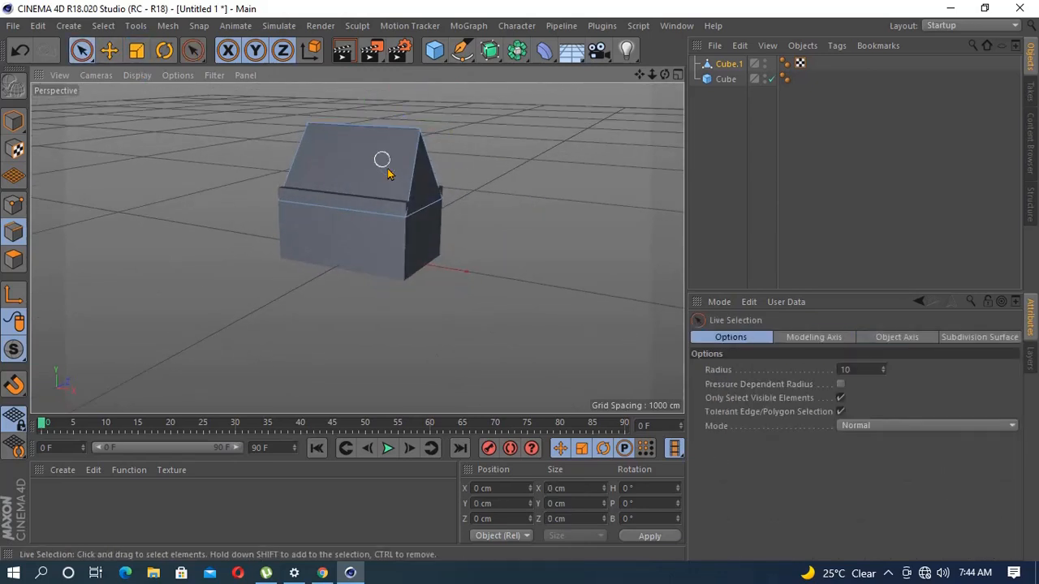
pyautogui.click(351, 131)
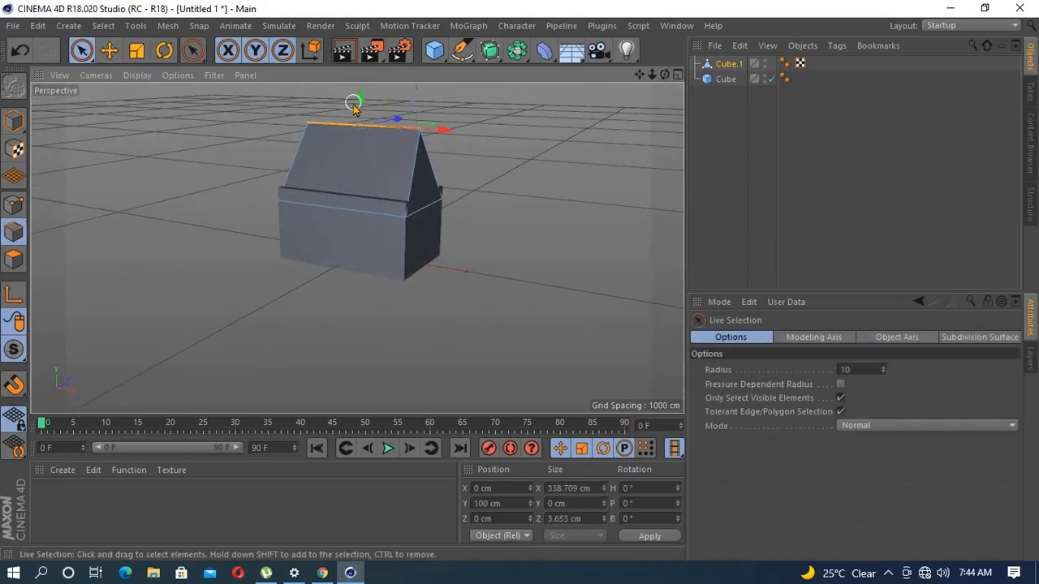
pyautogui.moveTo(360, 97); pyautogui.dragTo(360, 97)
pyautogui.click(168, 242)
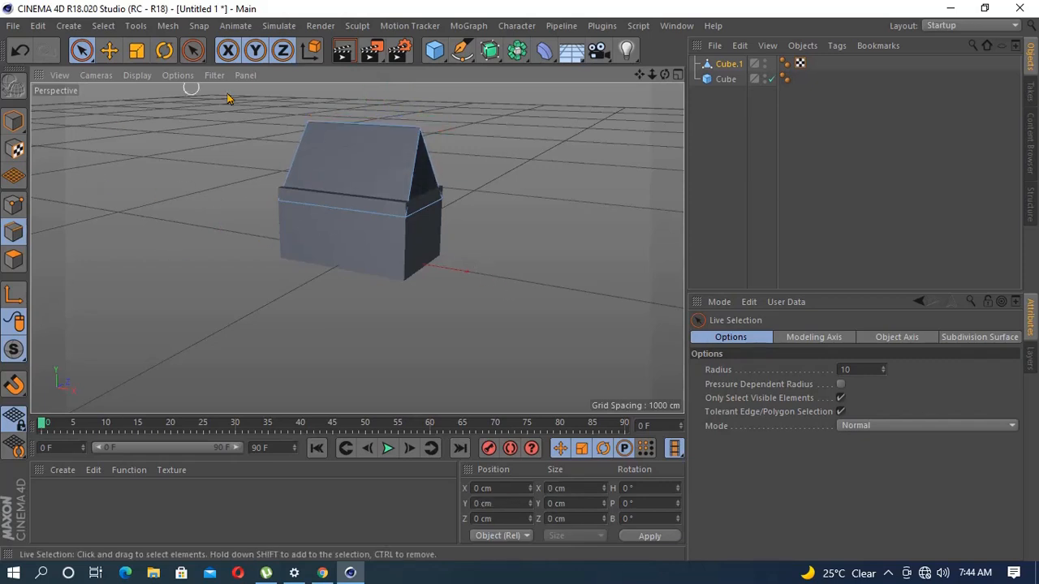
# Step: Move the whole roof object vertically to about 262 cm in Y so it sits on the house body
pyautogui.click(13, 120)
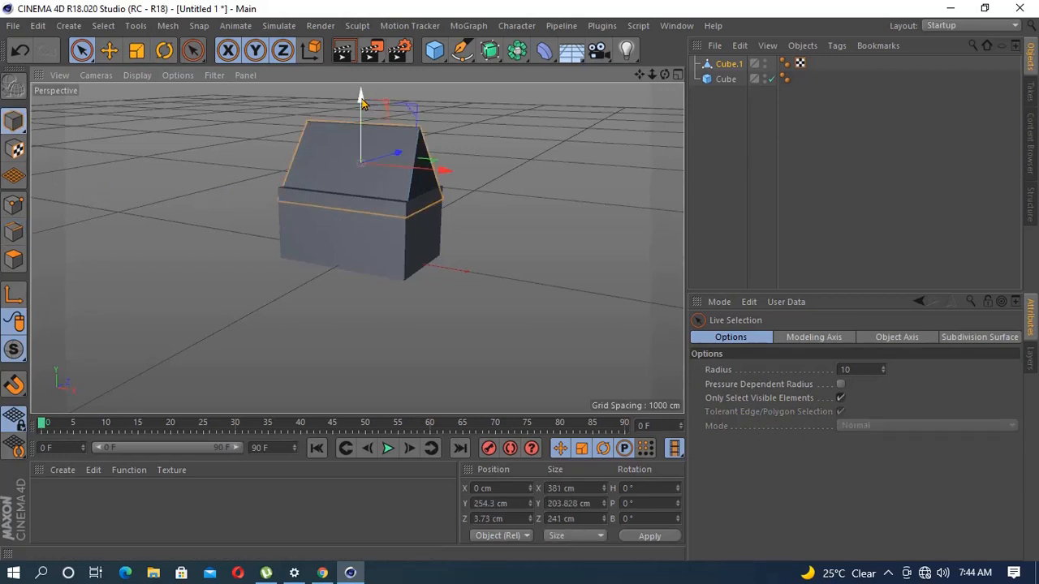
pyautogui.moveTo(372, 100)
pyautogui.mouseDown()
pyautogui.moveTo(522, 290)
pyautogui.moveTo(357, 91)
pyautogui.mouseUp()
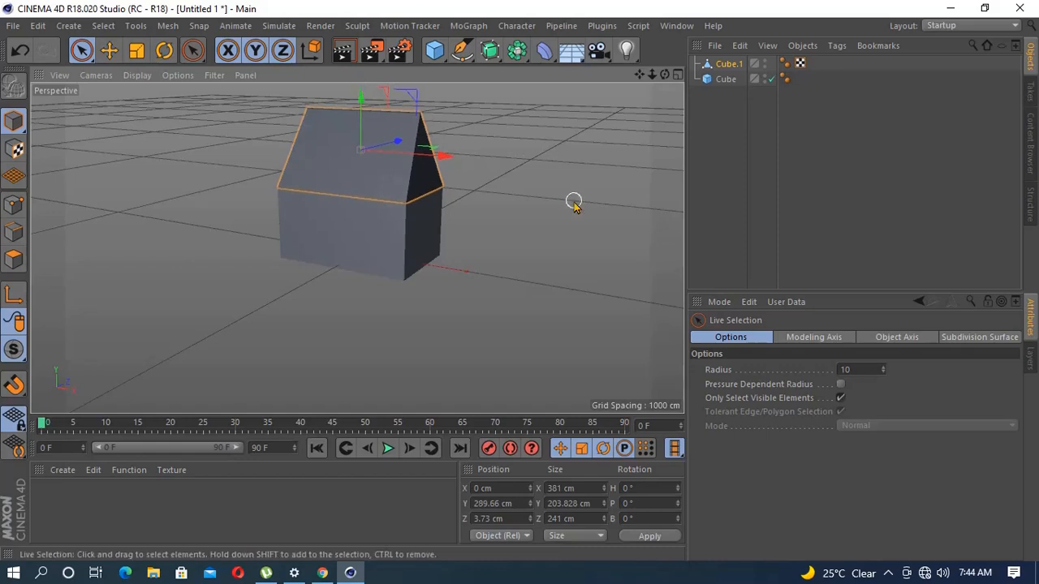
pyautogui.keyDown('alt'); pyautogui.moveTo(573, 203); pyautogui.dragTo(240, 195); pyautogui.keyUp('alt')
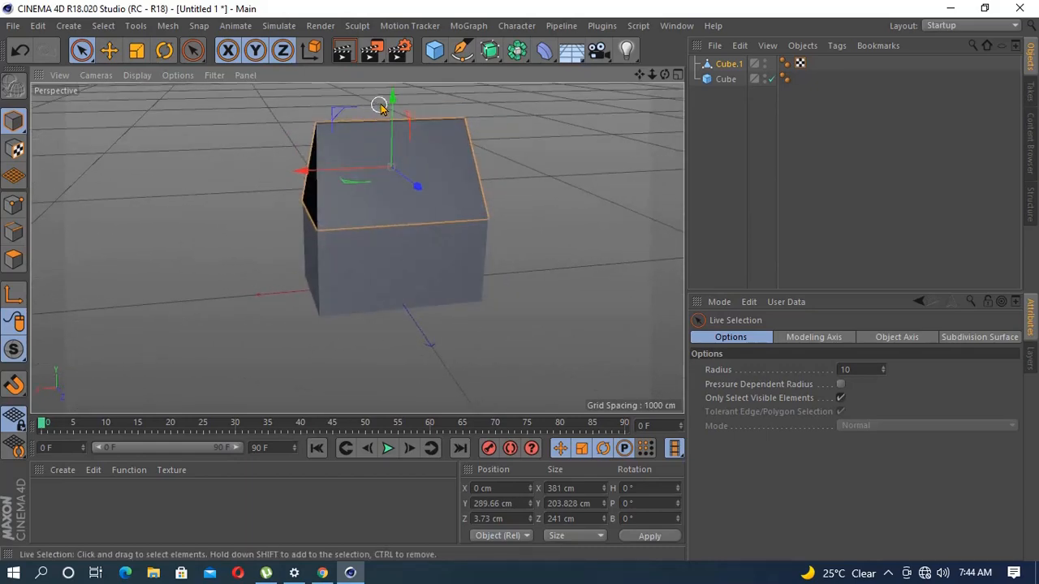
pyautogui.moveTo(390, 105); pyautogui.dragTo(383, 119)
pyautogui.click(539, 170)
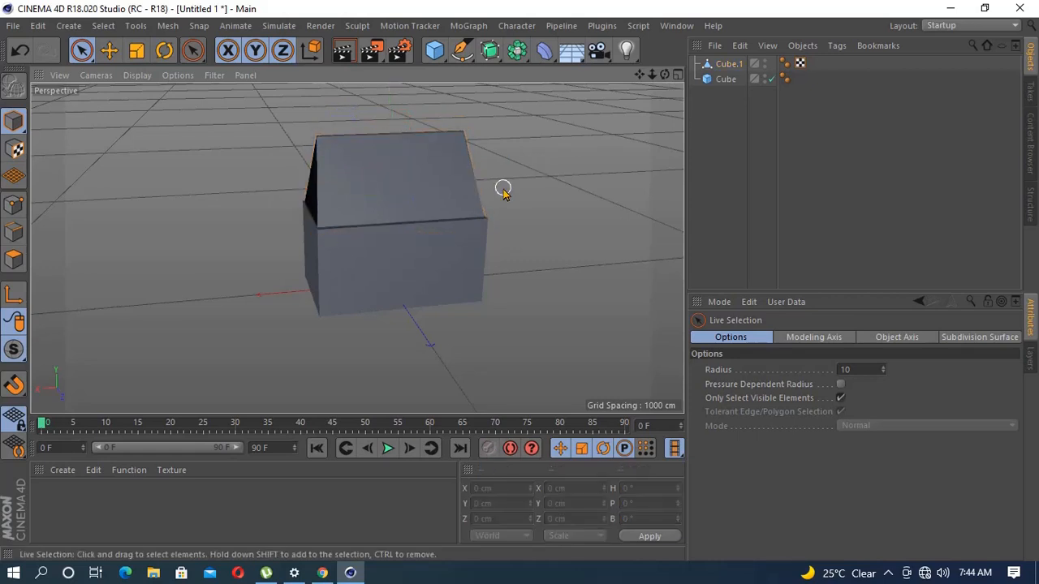
# Step: Scale the roof to 1.22 in X and enlarge it in Z so it overhangs the walls
pyautogui.click(441, 209)
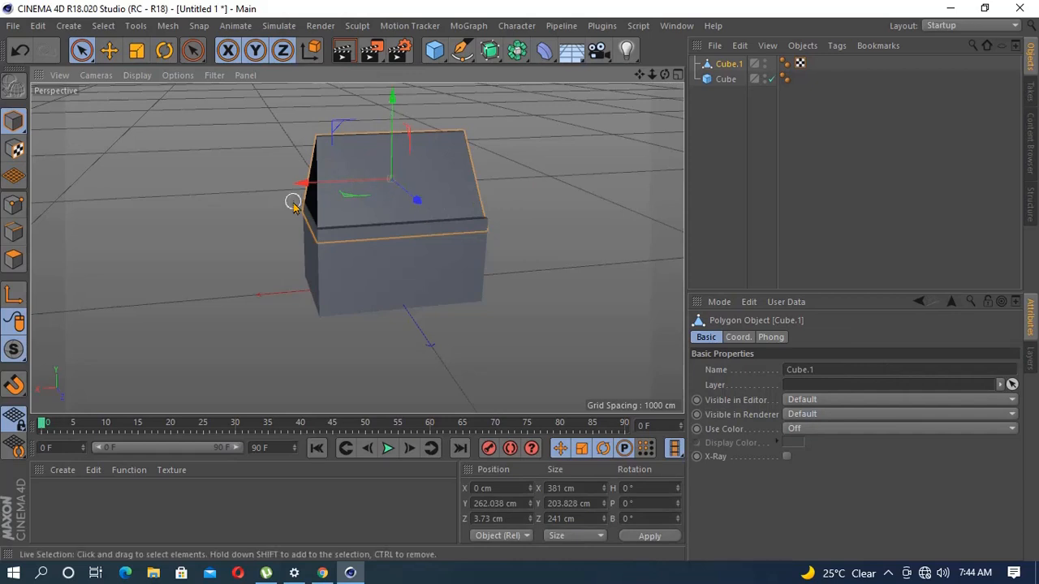
pyautogui.click(739, 338)
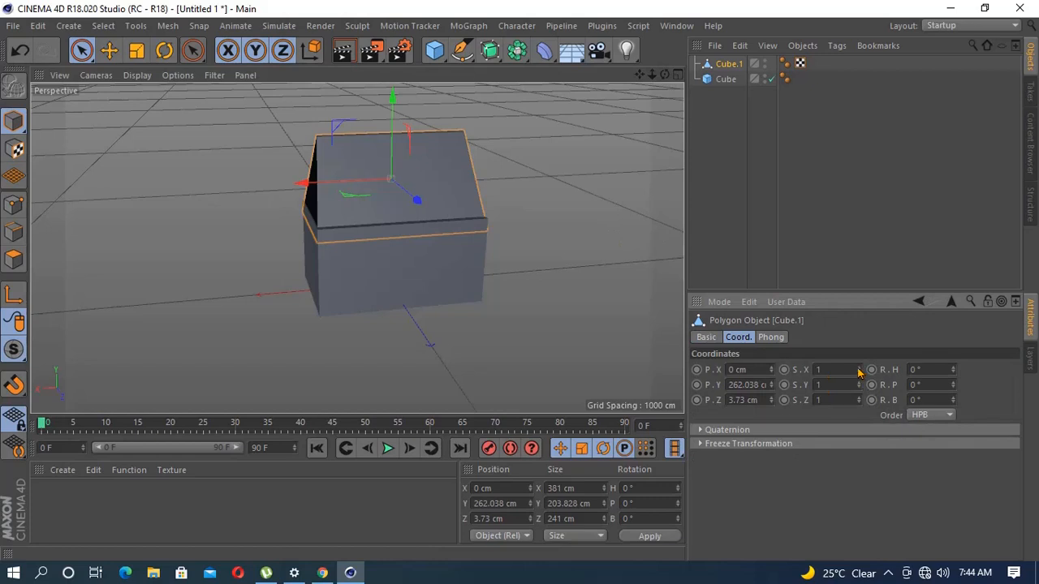
pyautogui.moveTo(858, 371); pyautogui.dragTo(860, 371)
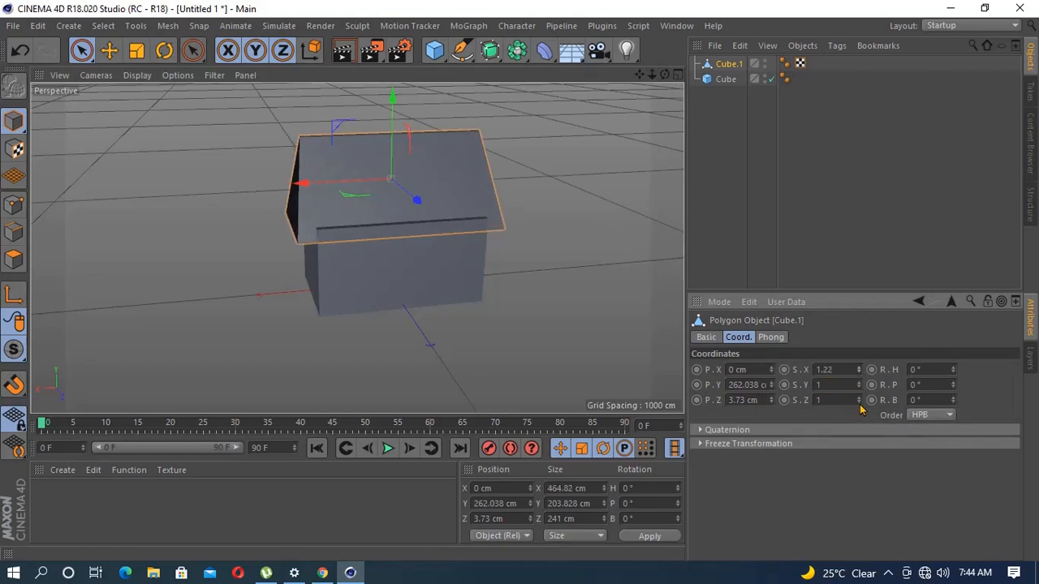
pyautogui.moveTo(858, 404); pyautogui.dragTo(859, 403)
pyautogui.keyDown('alt'); pyautogui.moveTo(528, 390); pyautogui.dragTo(515, 373); pyautogui.keyUp('alt')
# Step: Scale the house body beneath the roof to 1.12 in X and 1.03 in Z
pyautogui.click(395, 266)
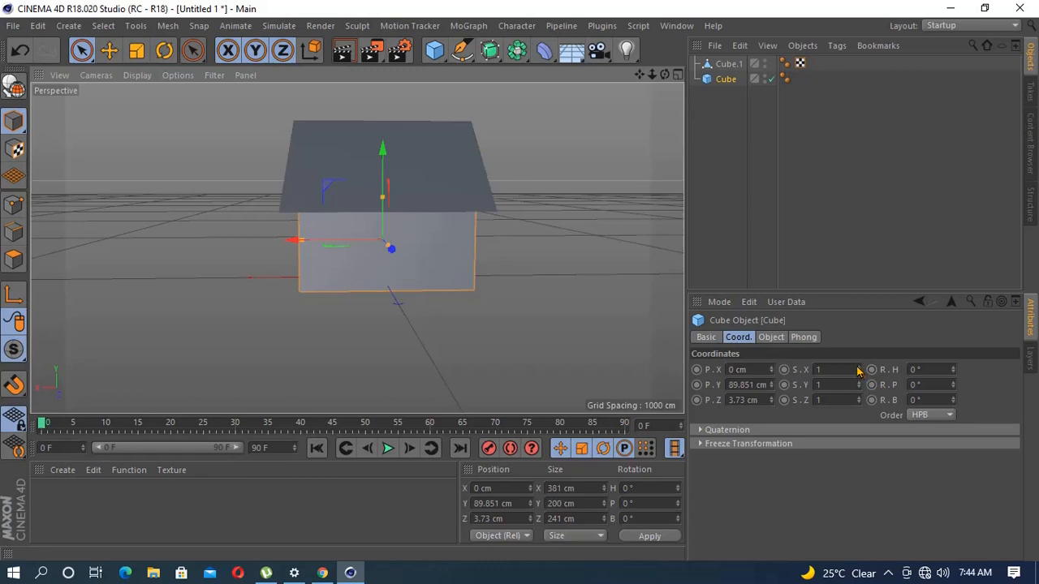
pyautogui.moveTo(858, 371); pyautogui.dragTo(857, 371)
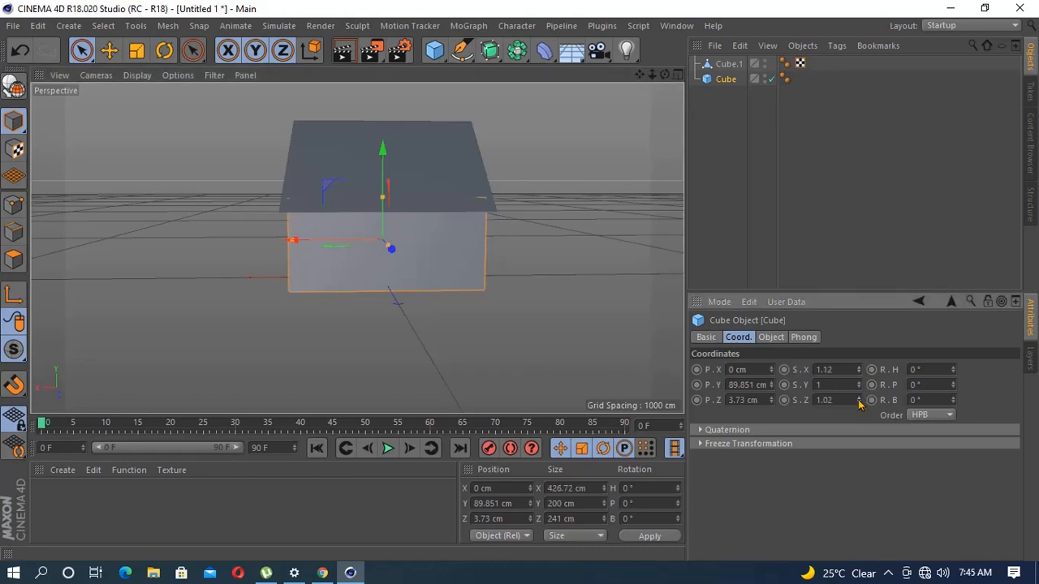
pyautogui.keyDown('alt'); pyautogui.moveTo(540, 343); pyautogui.dragTo(568, 343); pyautogui.keyUp('alt')
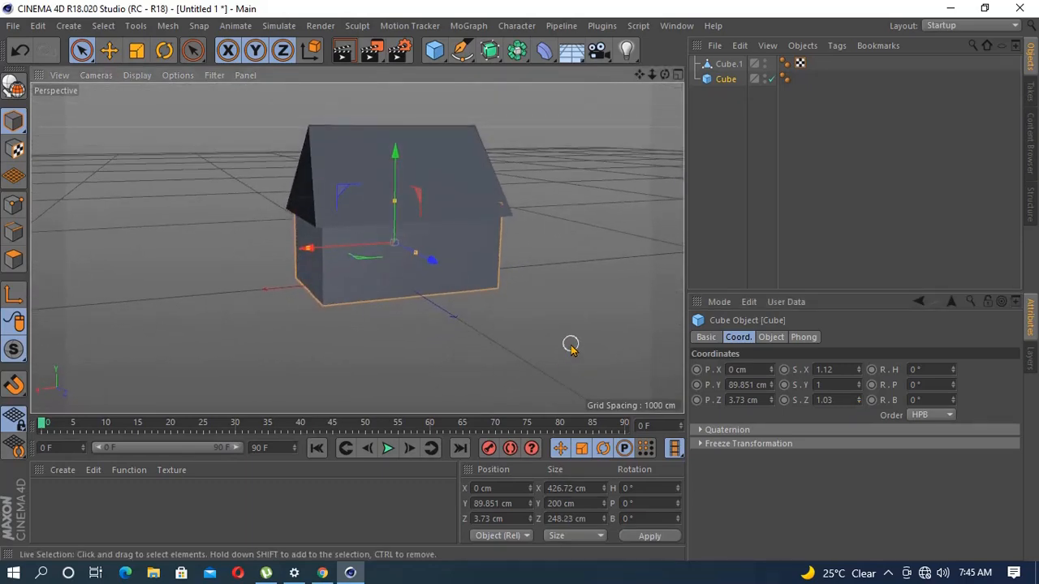
pyautogui.click(532, 226)
pyautogui.click(362, 281)
# Step: Add a new cube and move it out in front of the house to about 325 cm in Z
pyautogui.click(434, 50)
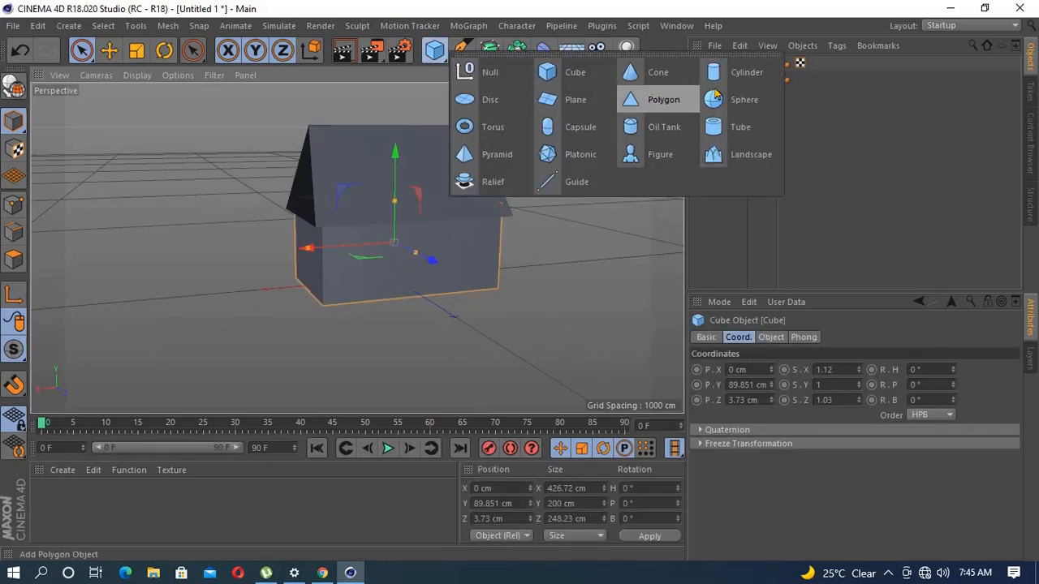
pyautogui.click(572, 75)
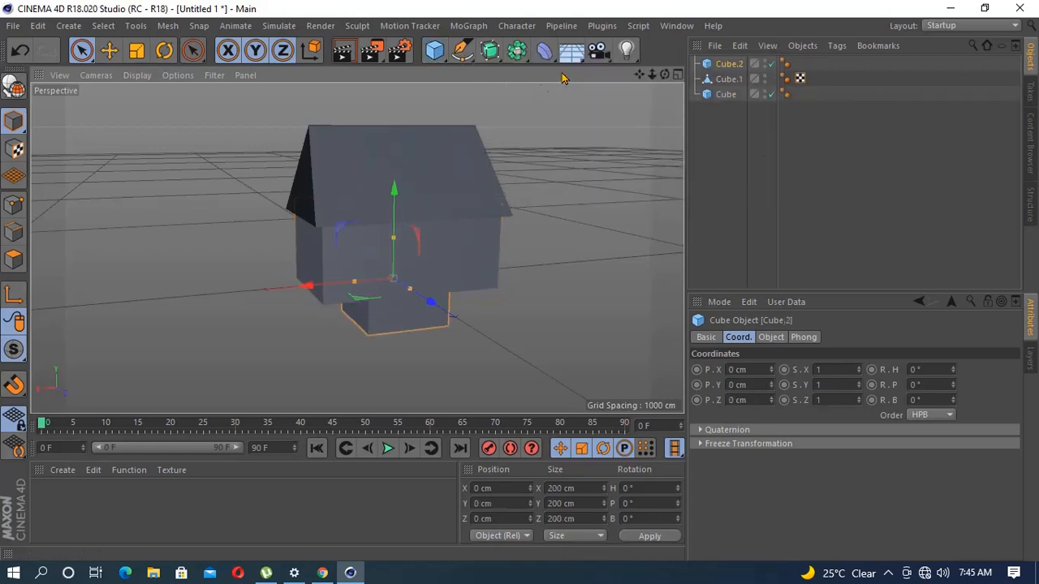
pyautogui.moveTo(434, 298); pyautogui.dragTo(490, 367)
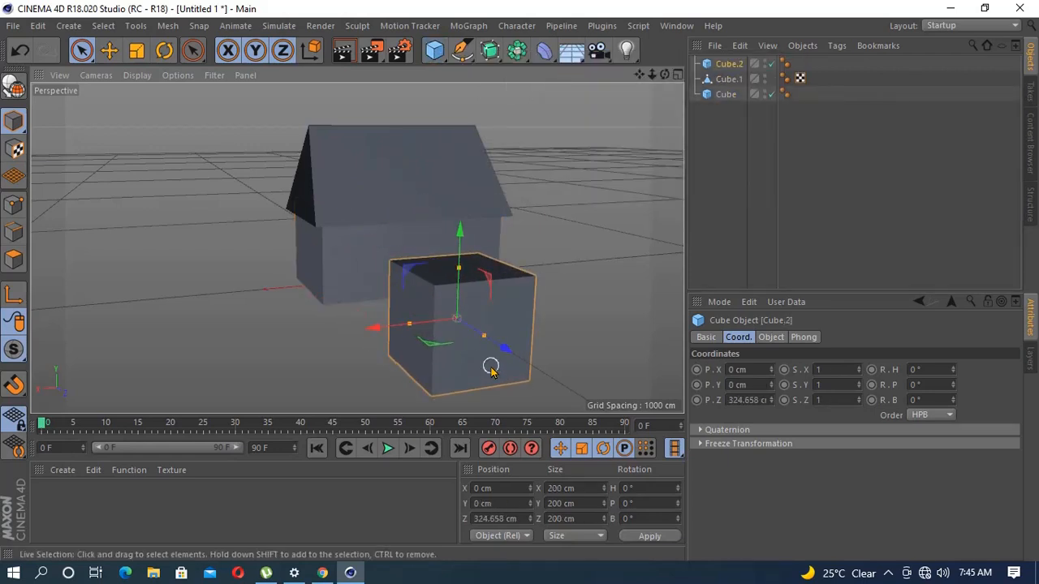
# Step: Delete the extra cube in front of the house and paste a copy of the house body in place
pyautogui.press('Delete')
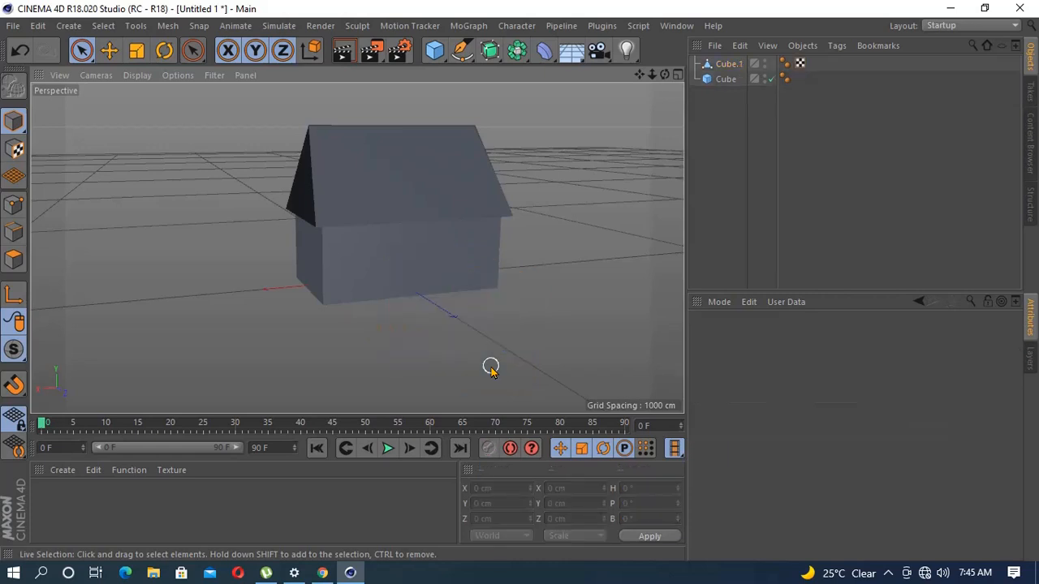
pyautogui.click(352, 250)
pyautogui.click(36, 25)
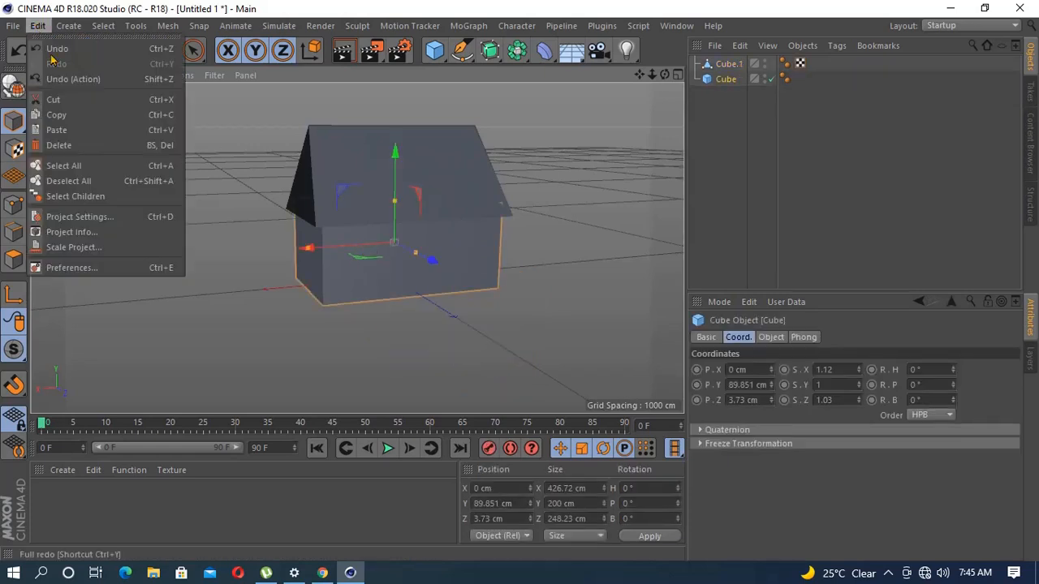
pyautogui.click(69, 115)
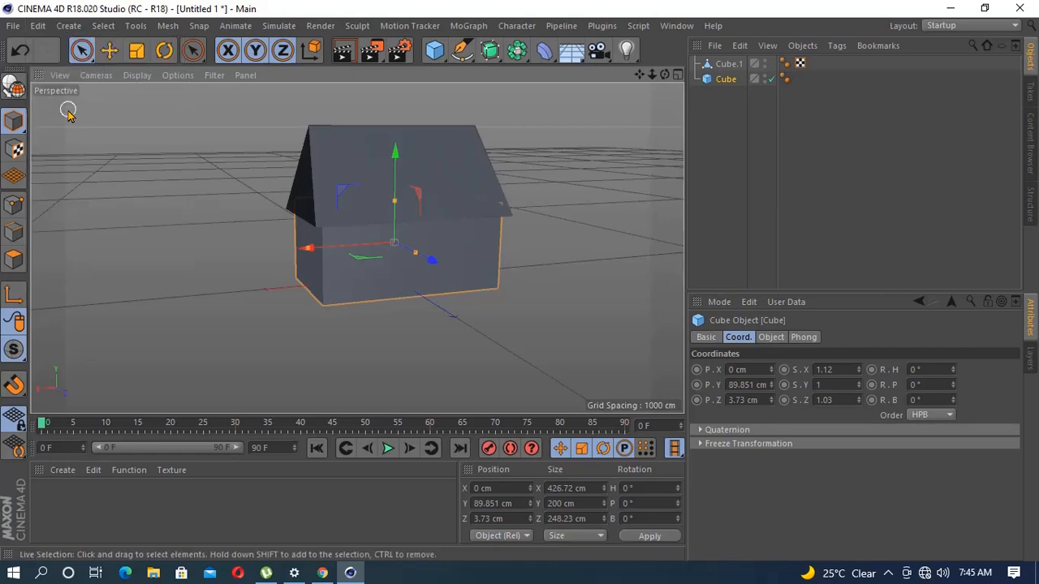
pyautogui.click(37, 25)
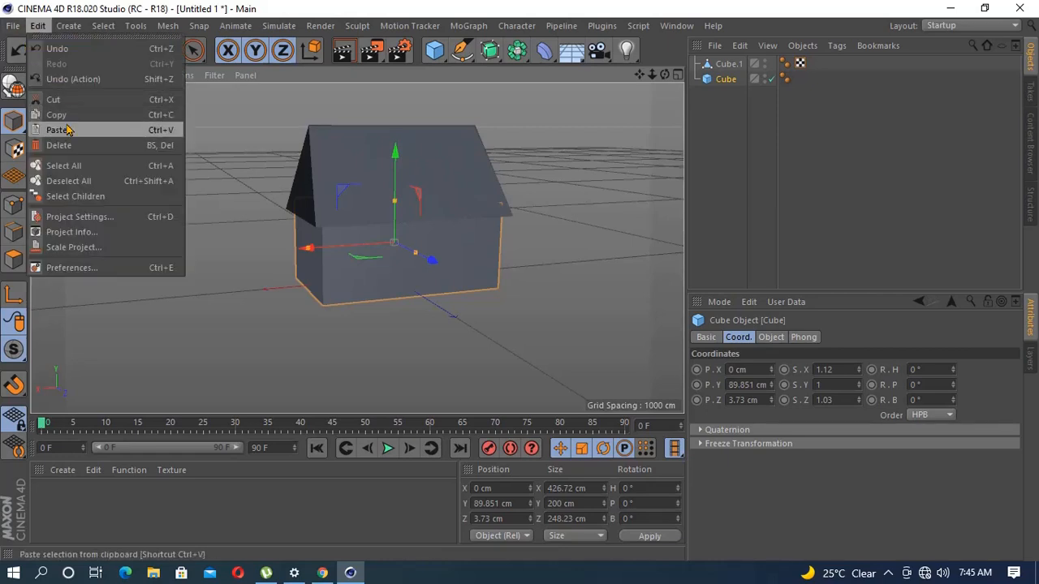
pyautogui.click(65, 129)
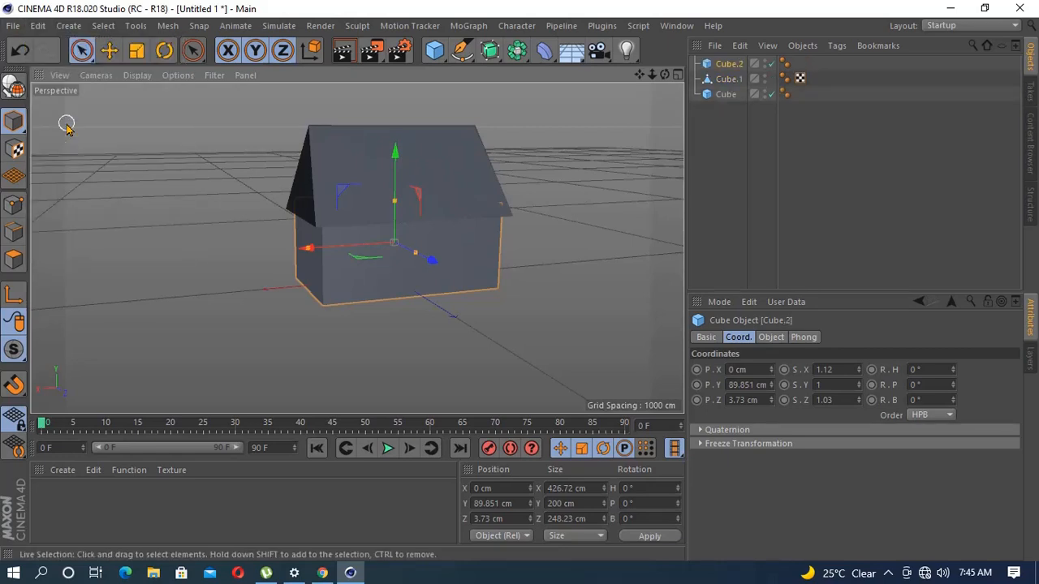
pyautogui.moveTo(432, 260); pyautogui.dragTo(475, 317)
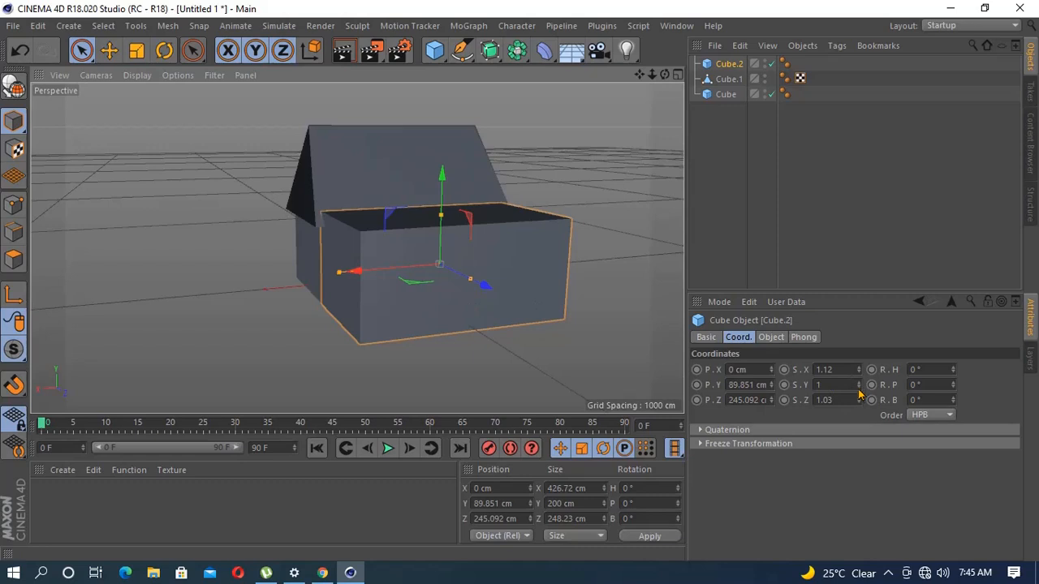
pyautogui.moveTo(859, 387); pyautogui.dragTo(860, 393)
pyautogui.hotkey('ctrl', 'z')
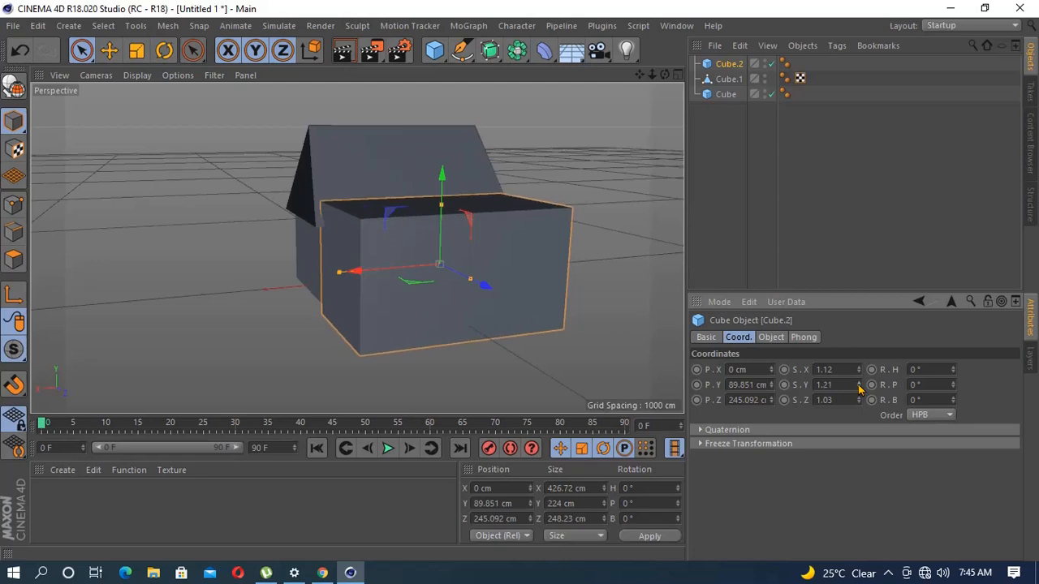
pyautogui.hotkey('ctrl', 'z')
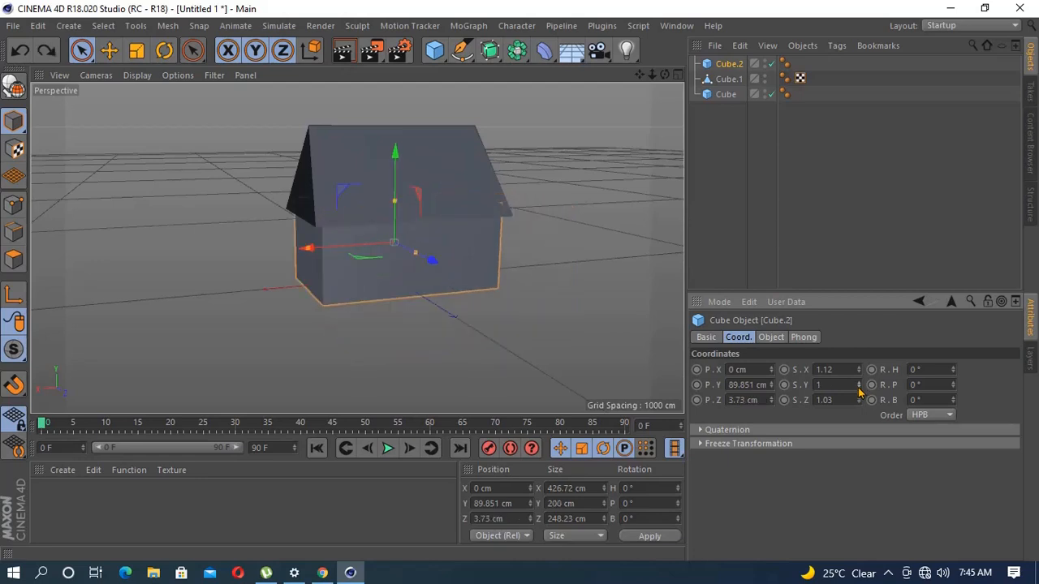
pyautogui.click(38, 26)
pyautogui.click(34, 27)
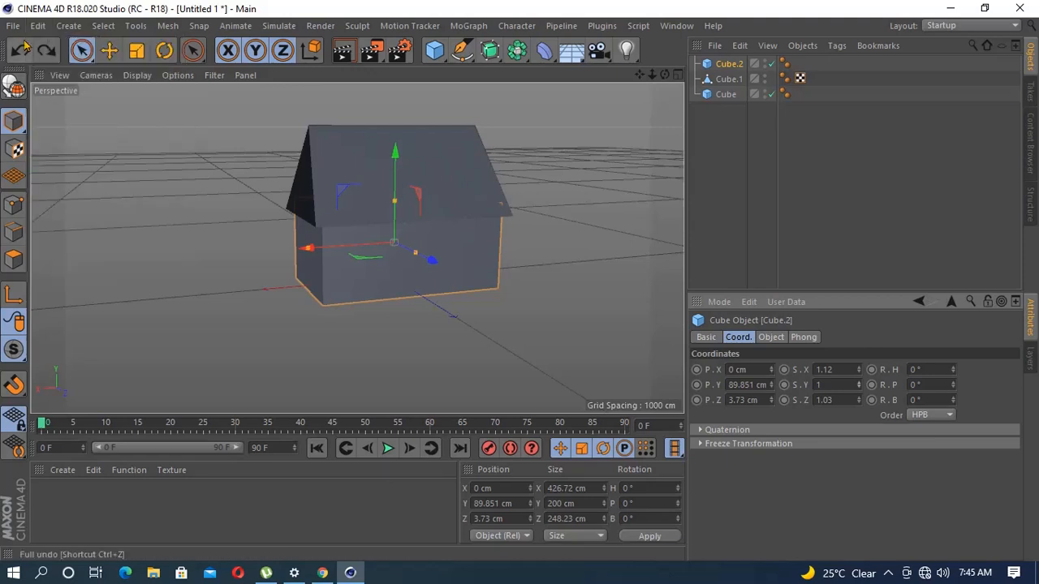
pyautogui.click(33, 26)
pyautogui.click(61, 120)
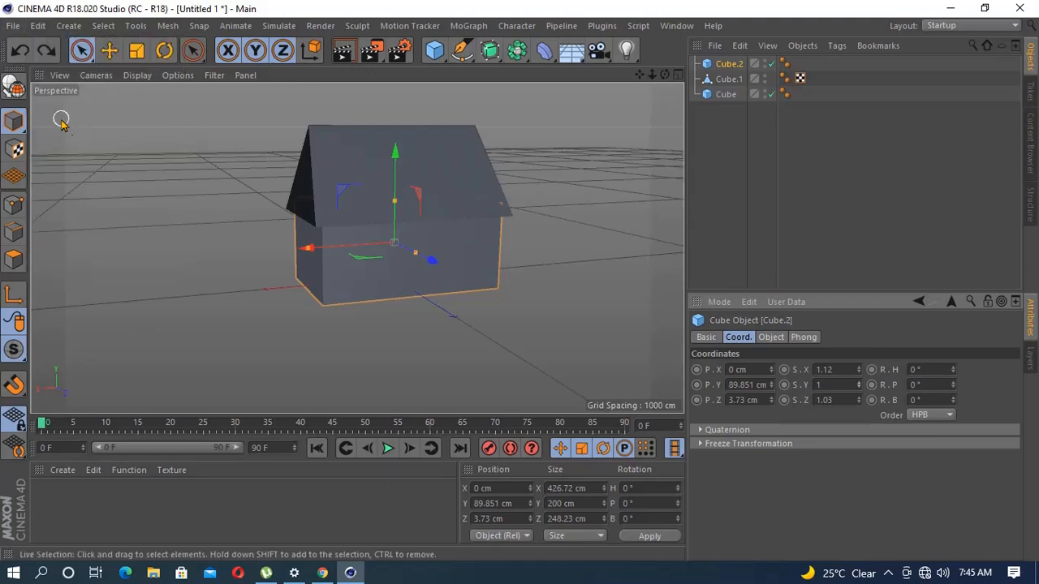
# Step: Pull the body copy forward to about 261 cm in Z and scale it to 1.09 in X and 0.13 in Z
pyautogui.moveTo(430, 259); pyautogui.dragTo(487, 313)
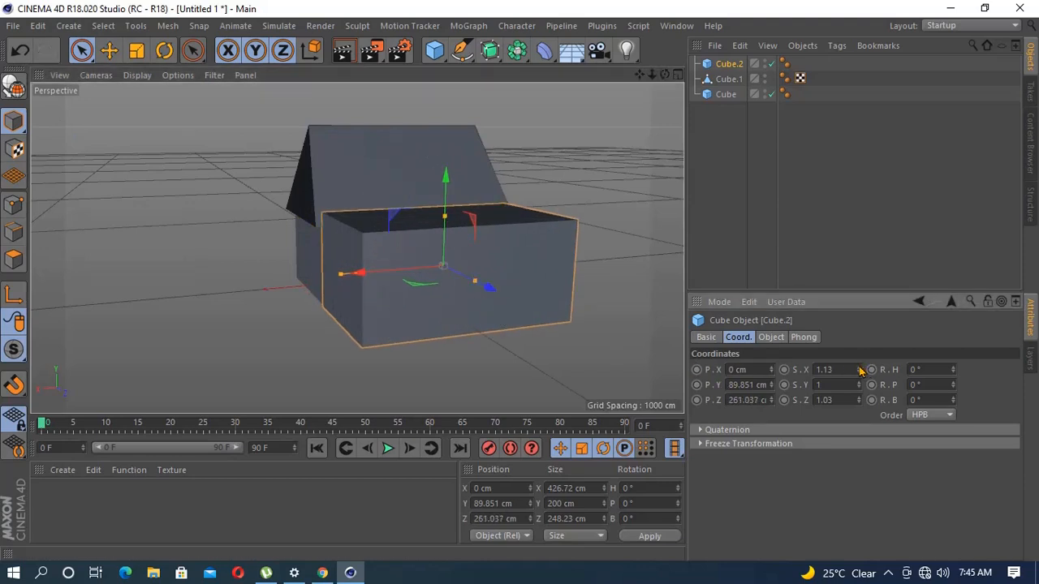
pyautogui.moveTo(861, 370); pyautogui.dragTo(858, 372)
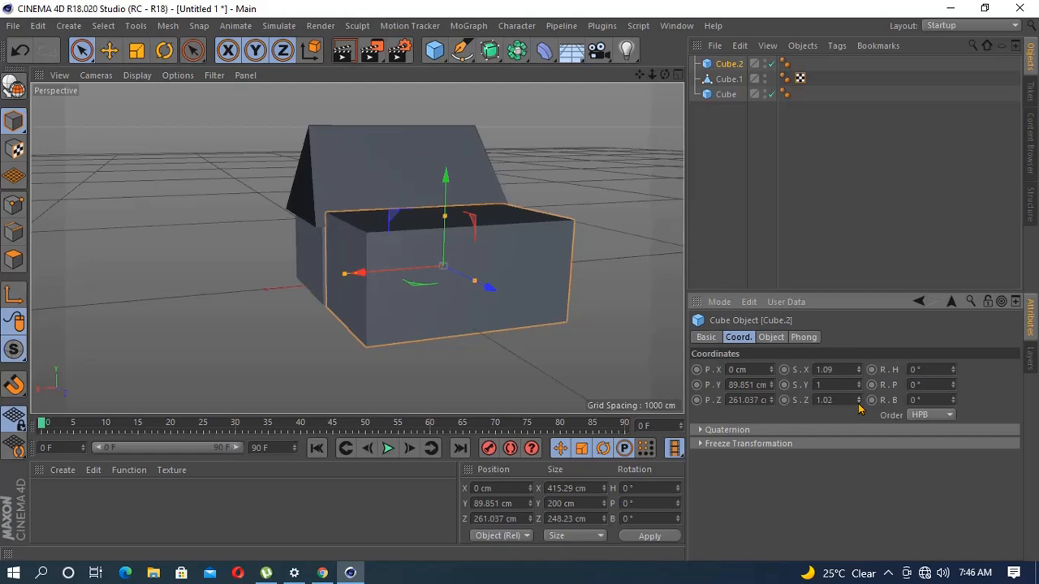
pyautogui.moveTo(859, 406); pyautogui.dragTo(859, 406)
pyautogui.moveTo(857, 403); pyautogui.dragTo(858, 404)
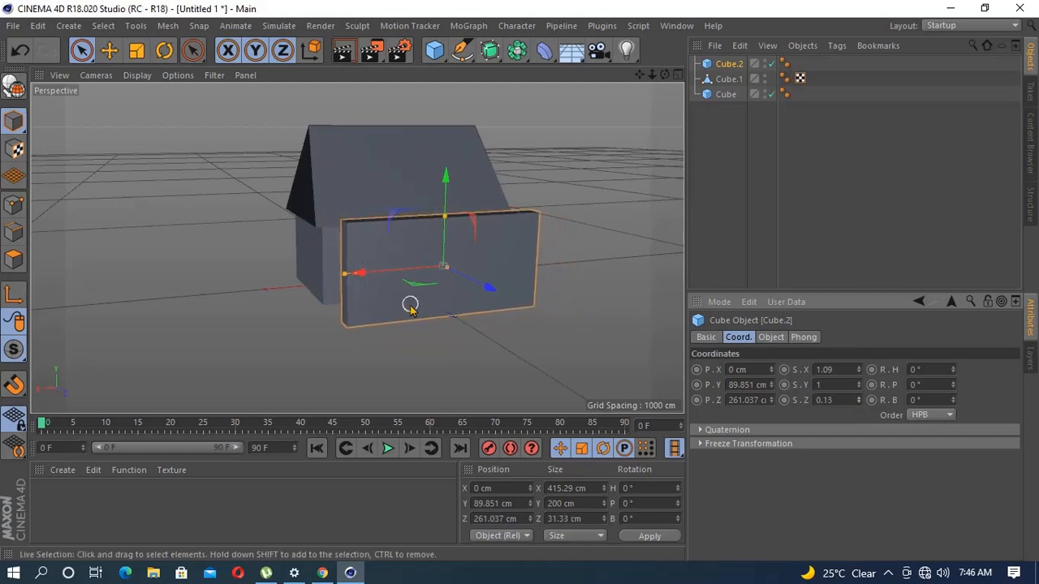
# Step: Slide the thin panel back against the front of the house, to about 92 cm in Z
pyautogui.moveTo(489, 287); pyautogui.dragTo(436, 301)
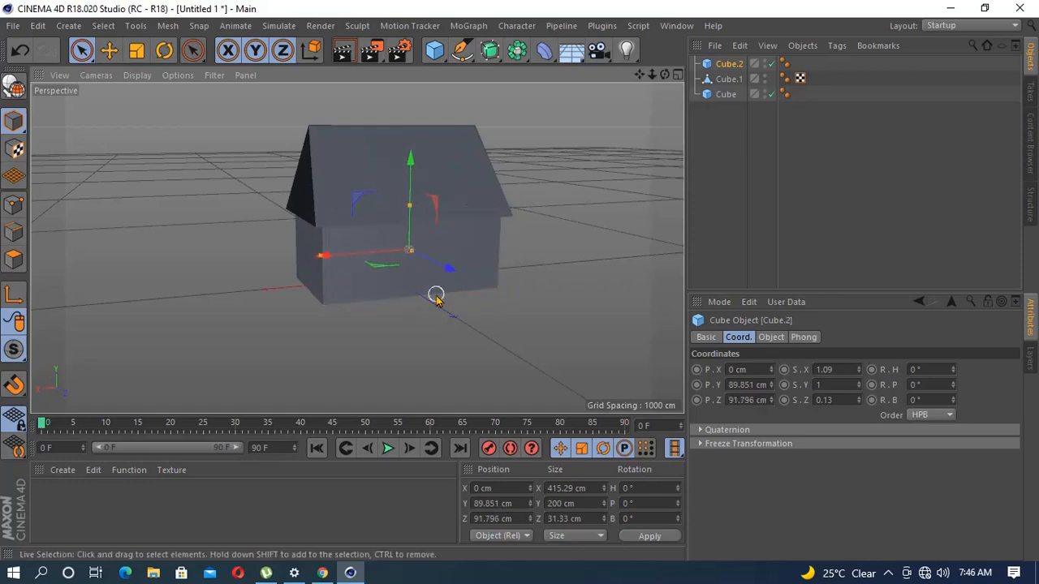
pyautogui.click(456, 341)
pyautogui.press('super')
pyautogui.click(544, 321)
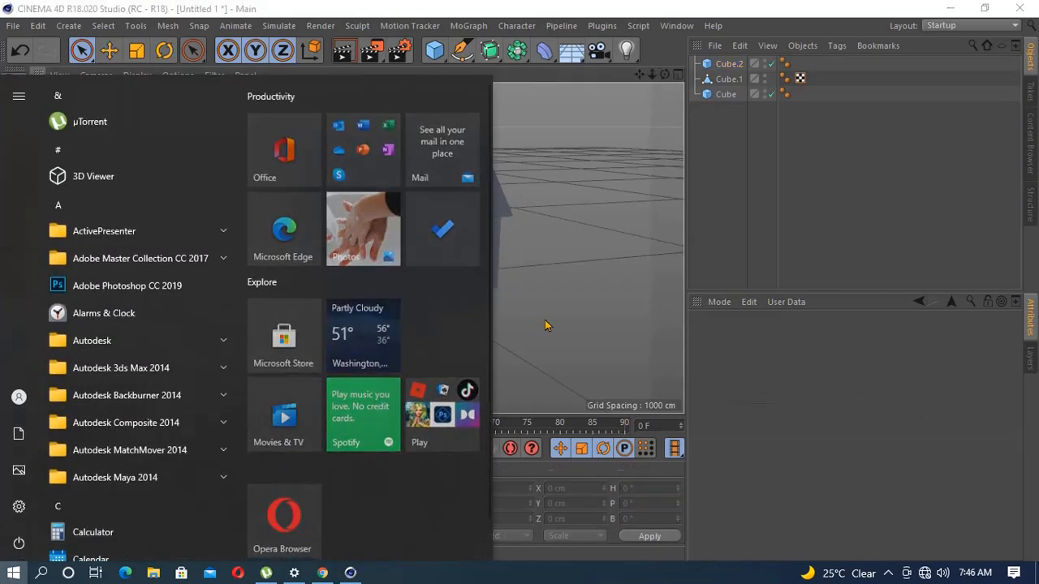
# Step: Move the house body back to about -25 cm in Z and the thin front panel forward to about 112 cm in Z
pyautogui.moveTo(493, 308)
pyautogui.keyDown('alt'); pyautogui.mouseDown()
pyautogui.moveTo(512, 281)
pyautogui.moveTo(547, 281)
pyautogui.moveTo(488, 312)
pyautogui.mouseUp(); pyautogui.keyUp('alt')
pyautogui.click(416, 266)
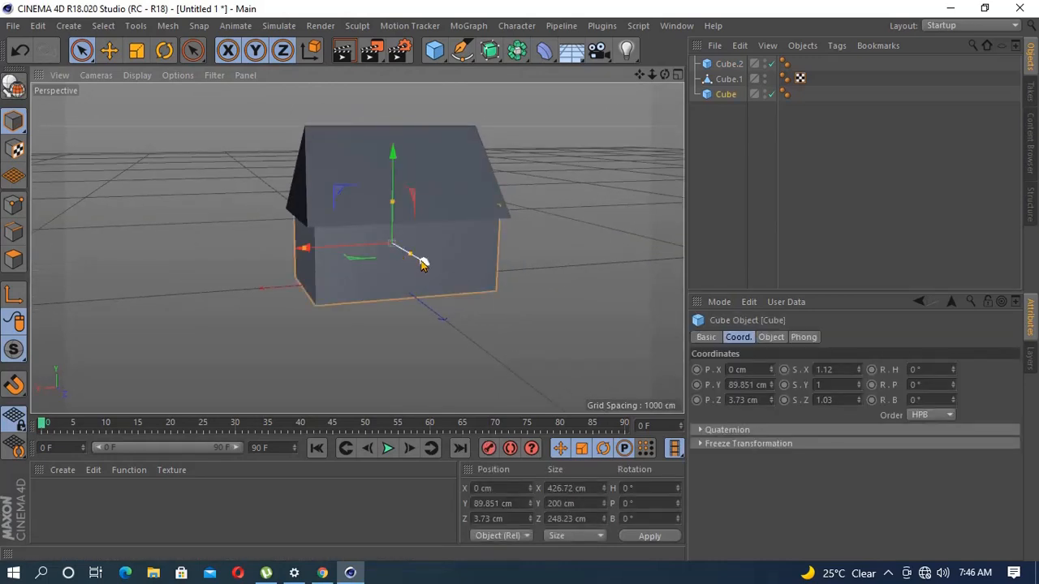
pyautogui.moveTo(421, 263)
pyautogui.mouseDown()
pyautogui.moveTo(394, 259)
pyautogui.moveTo(418, 260)
pyautogui.mouseUp()
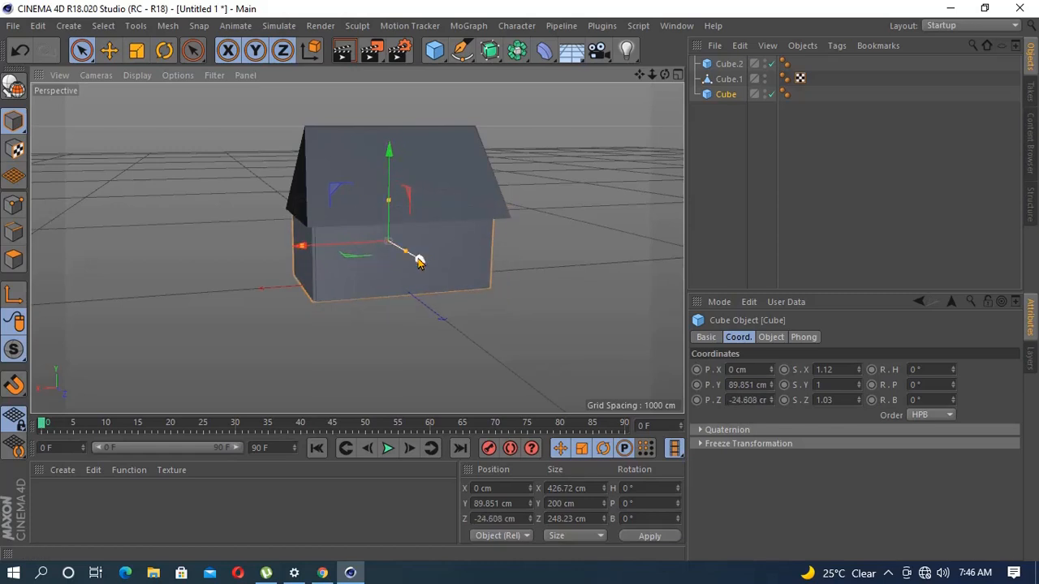
pyautogui.click(729, 80)
pyautogui.click(727, 64)
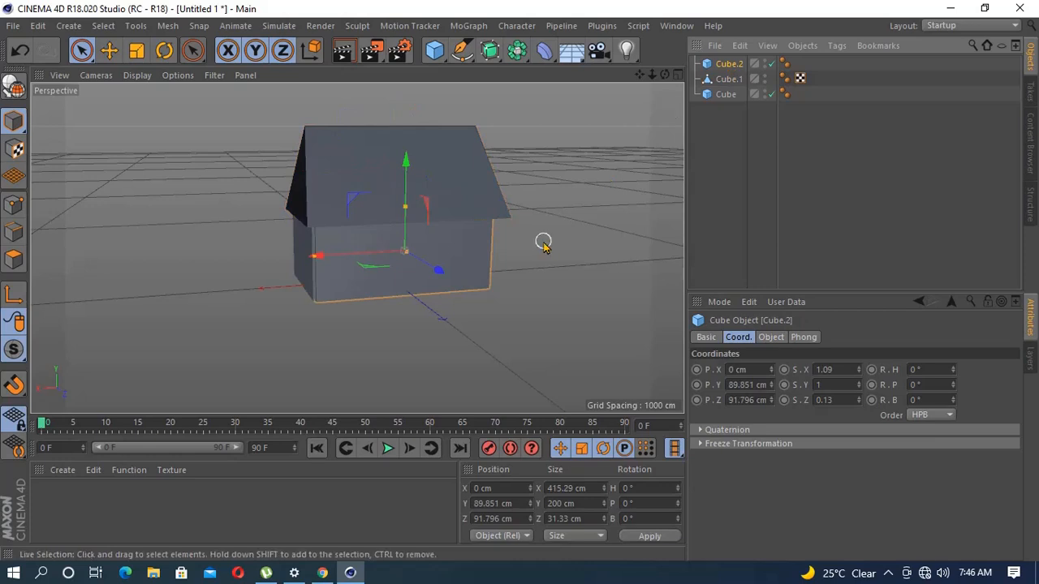
pyautogui.moveTo(441, 276); pyautogui.dragTo(445, 278)
pyautogui.click(464, 324)
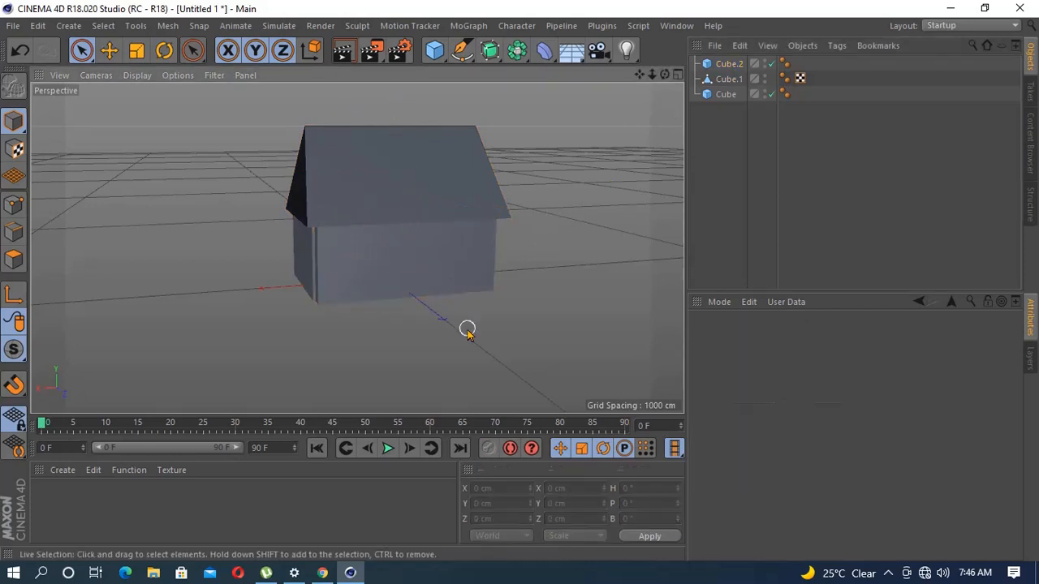
pyautogui.click(403, 272)
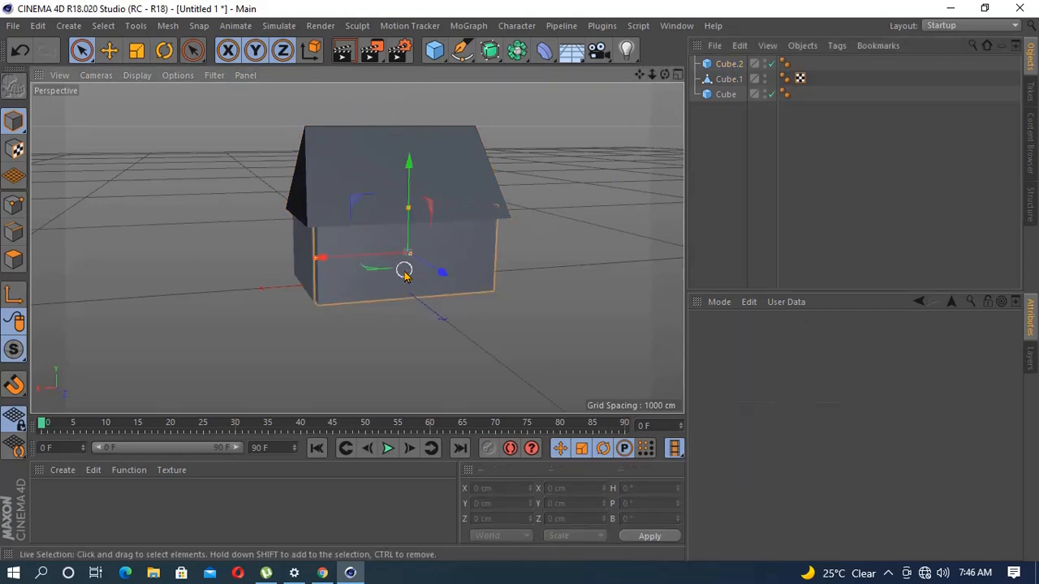
# Step: Create a new material for the front panel
pyautogui.click(53, 473)
pyautogui.click(55, 474)
pyautogui.click(59, 475)
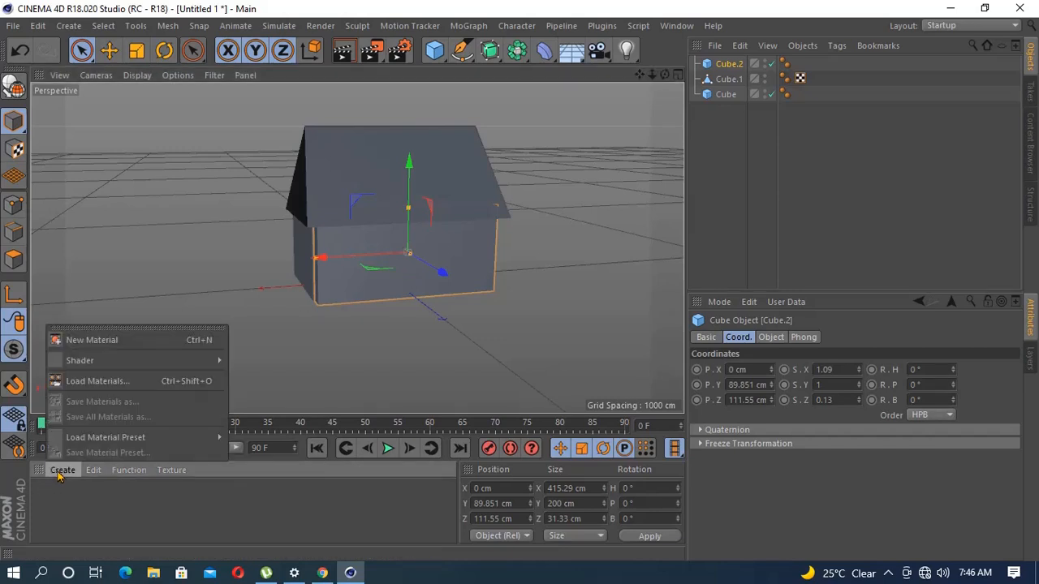
pyautogui.click(117, 342)
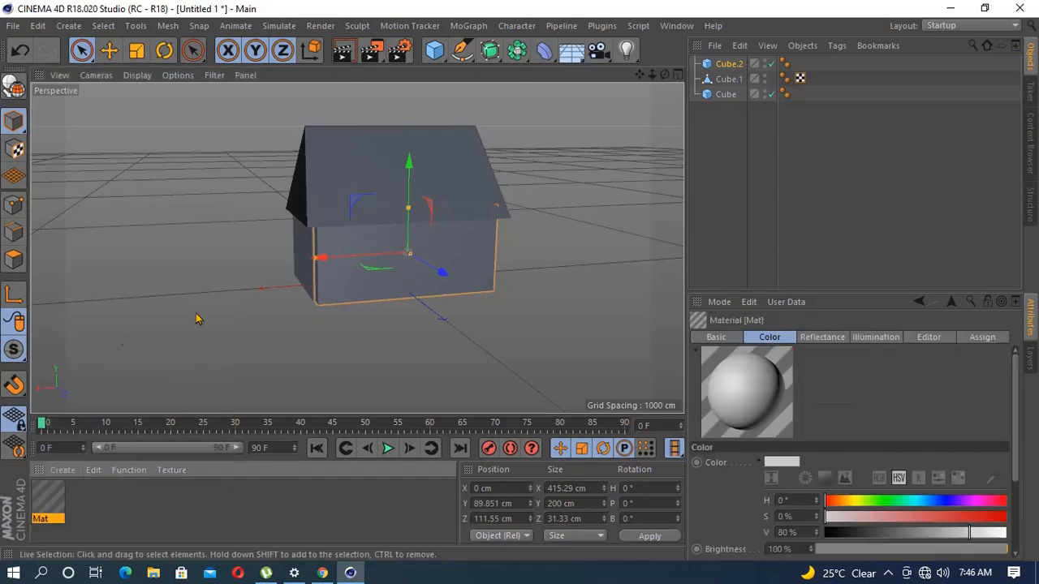
pyautogui.doubleClick(51, 497)
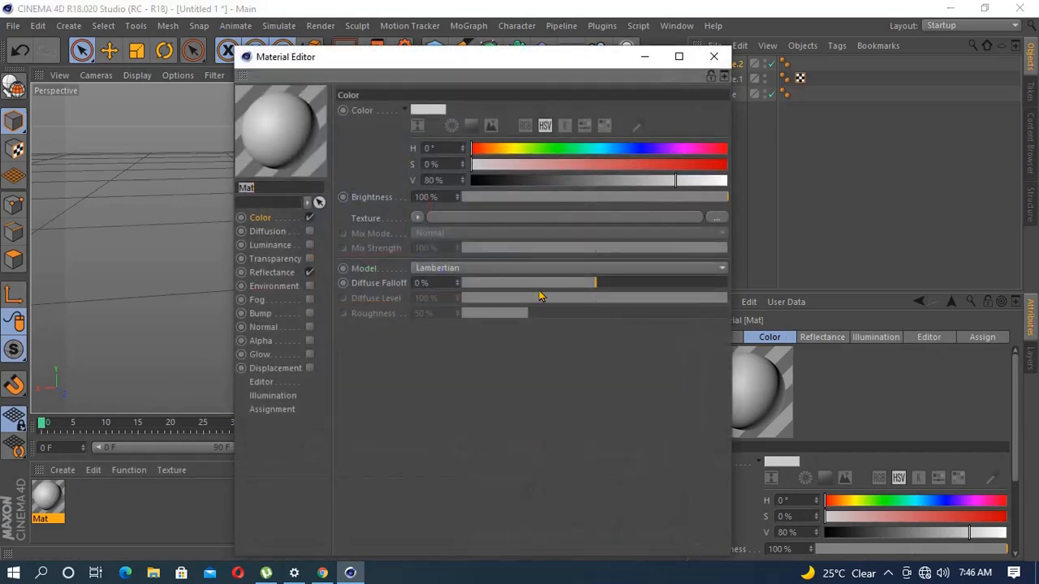
pyautogui.click(717, 218)
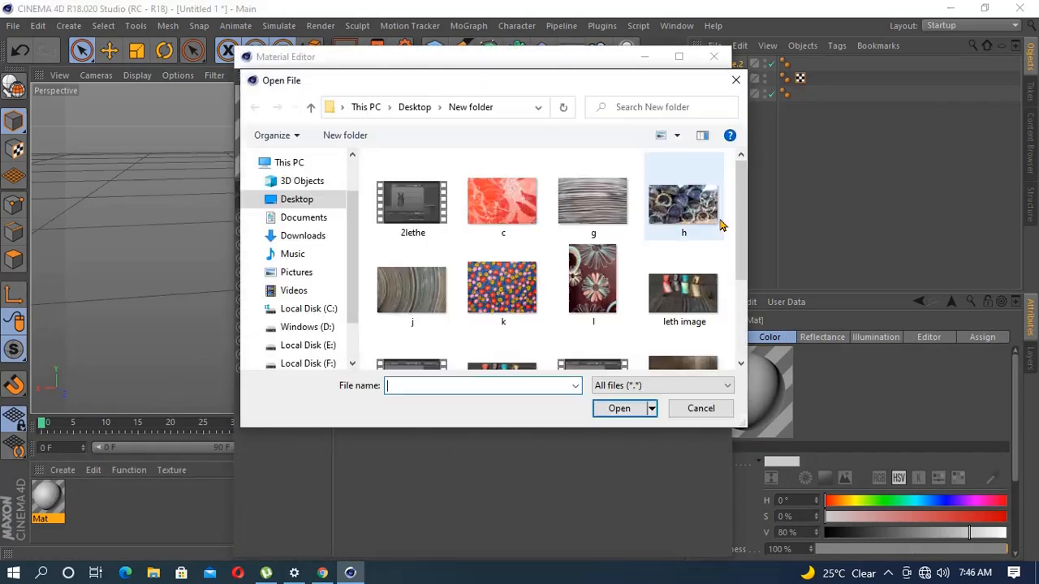
pyautogui.scroll(-3, 685, 260)
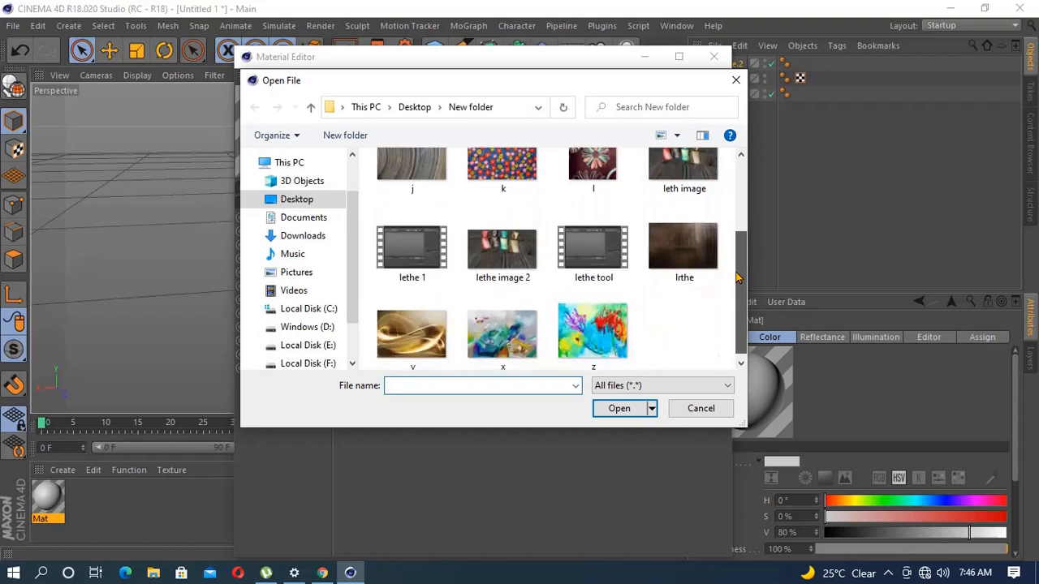
pyautogui.click(297, 198)
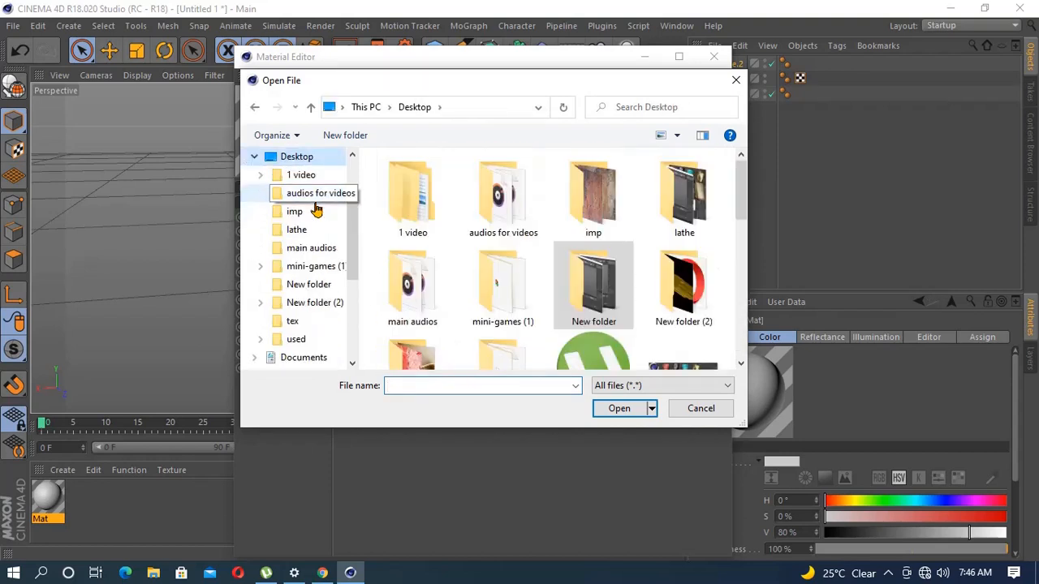
pyautogui.click(592, 231)
pyautogui.doubleClick(592, 232)
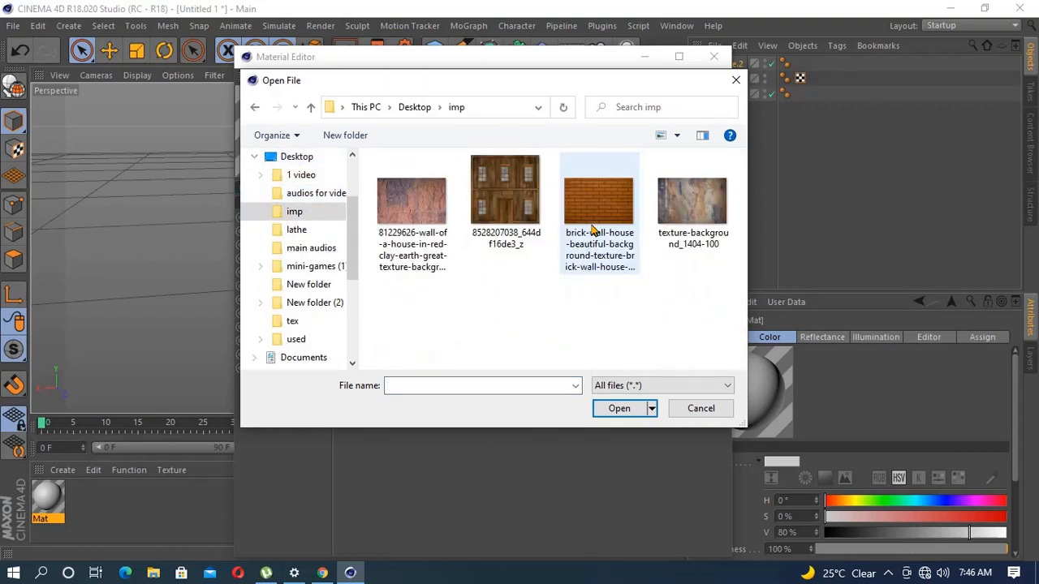
pyautogui.click(505, 199)
pyautogui.click(636, 408)
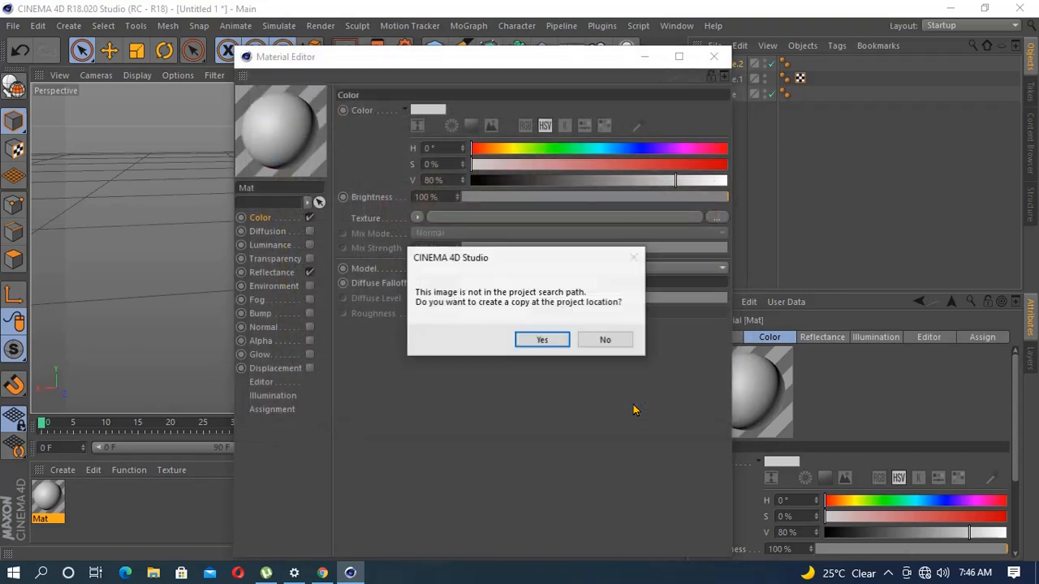
pyautogui.click(566, 339)
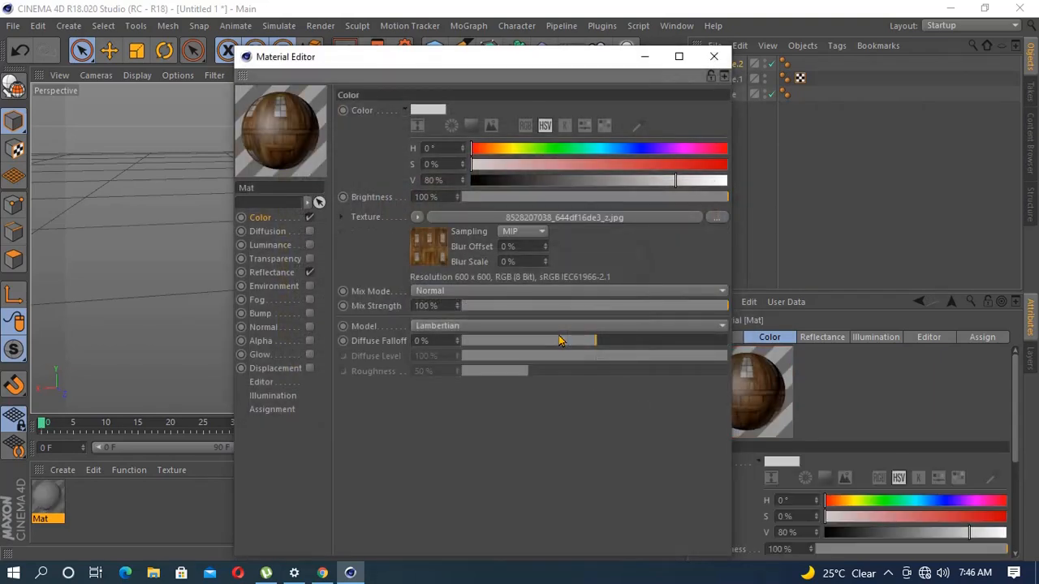
pyautogui.click(714, 56)
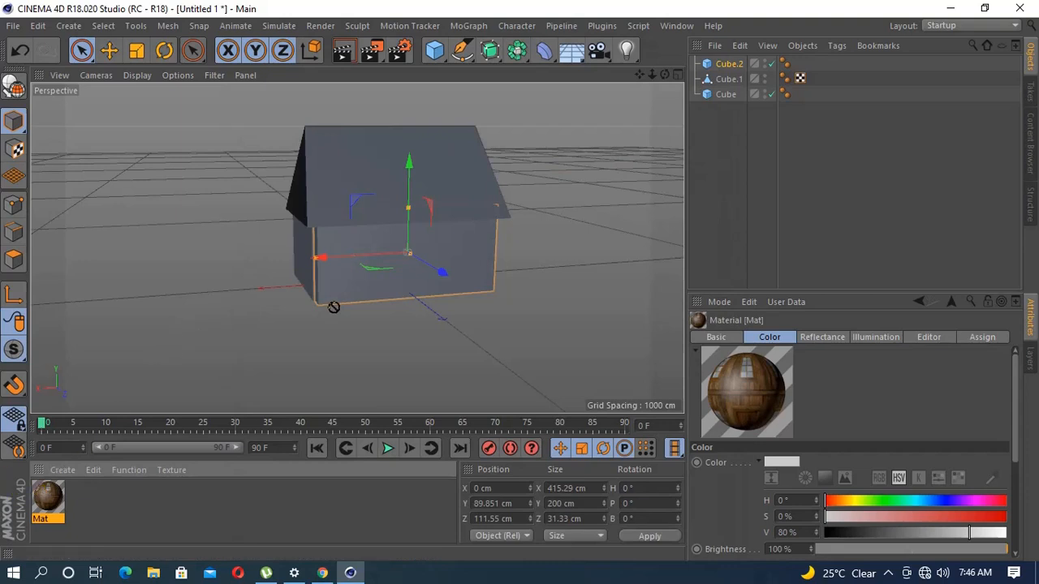
pyautogui.moveTo(333, 307); pyautogui.dragTo(343, 268)
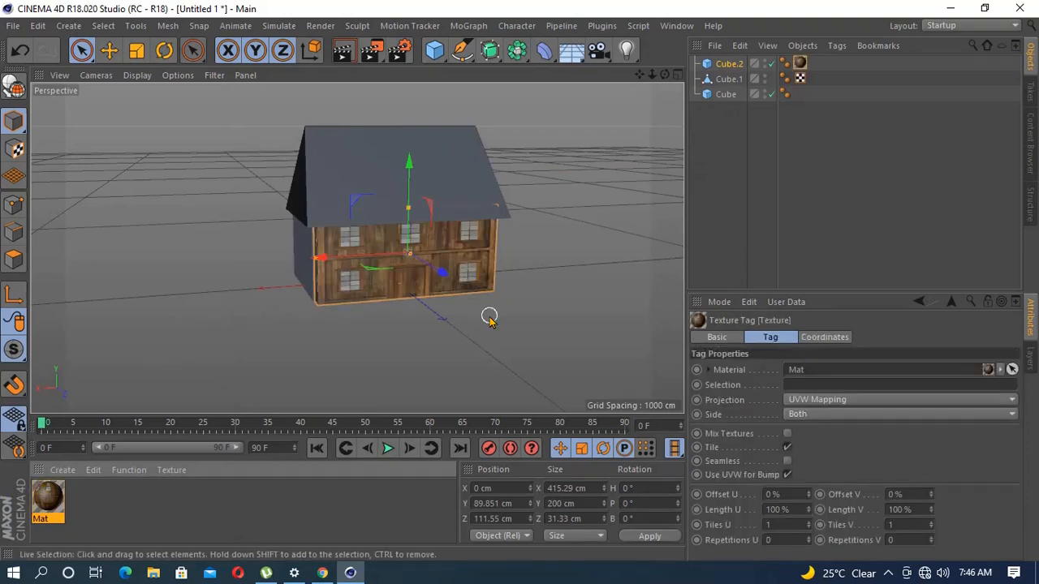
# Step: Move the roof back to about -14 cm in Z and scale it to 1.27 in X
pyautogui.keyDown('alt'); pyautogui.moveTo(479, 336); pyautogui.dragTo(552, 302); pyautogui.keyUp('alt')
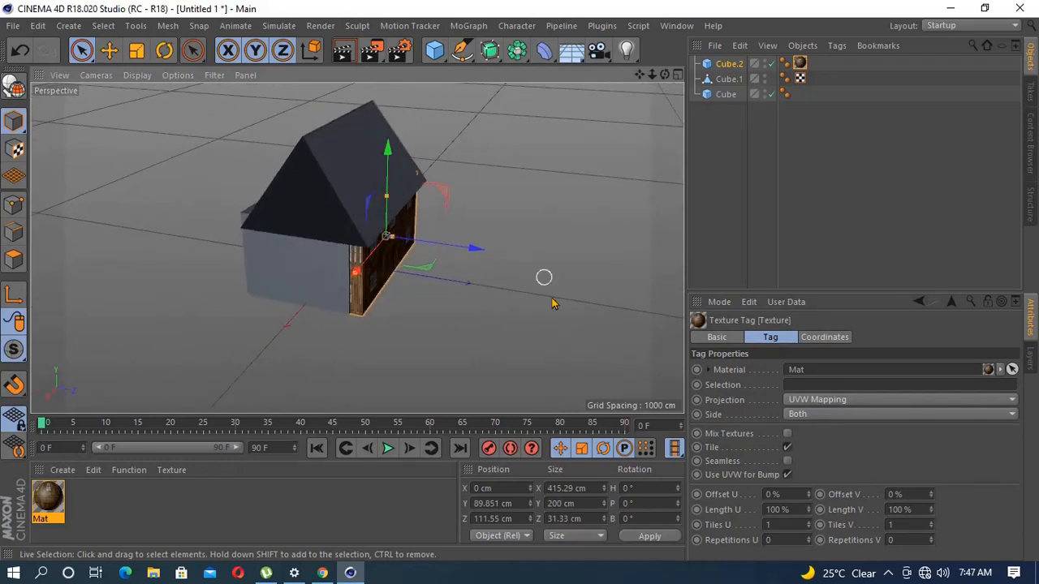
pyautogui.click(315, 195)
pyautogui.moveTo(434, 176); pyautogui.dragTo(426, 170)
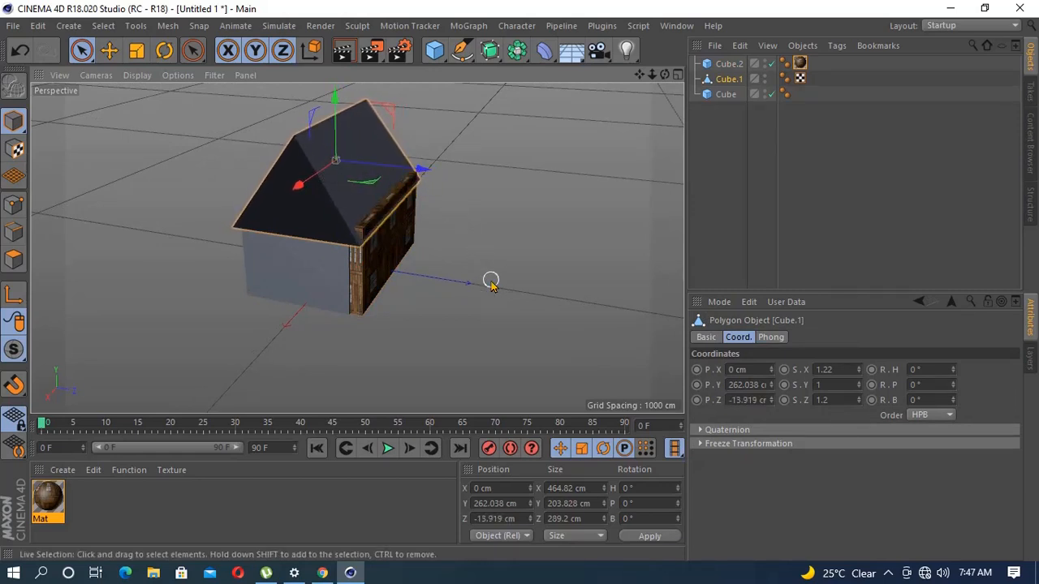
pyautogui.keyDown('alt'); pyautogui.moveTo(491, 280); pyautogui.dragTo(400, 286); pyautogui.keyUp('alt')
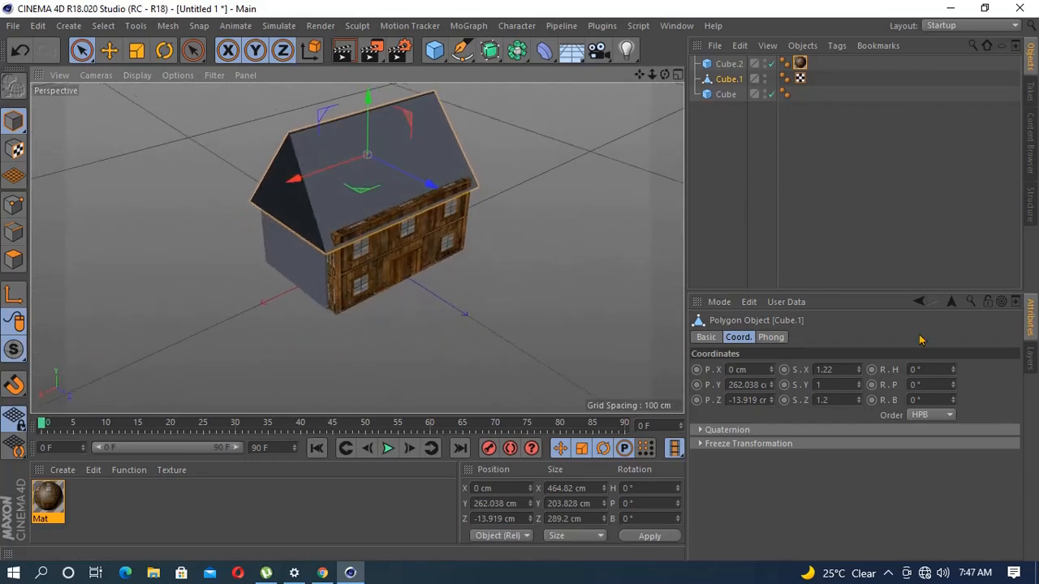
pyautogui.click(859, 367)
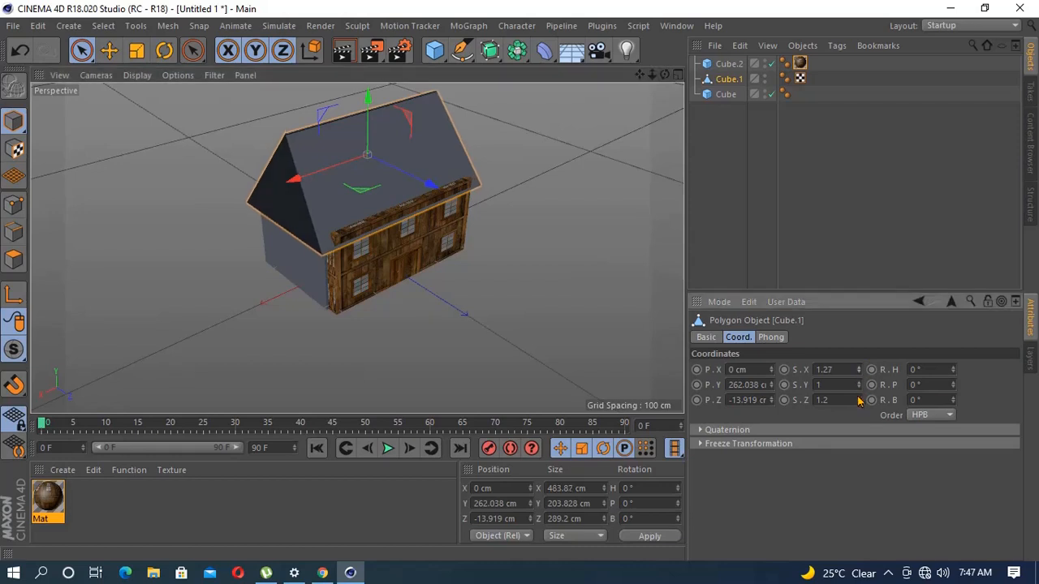
# Step: Scale the roof to 1.44 in Z and create a new material for it
pyautogui.moveTo(859, 400); pyautogui.dragTo(859, 400)
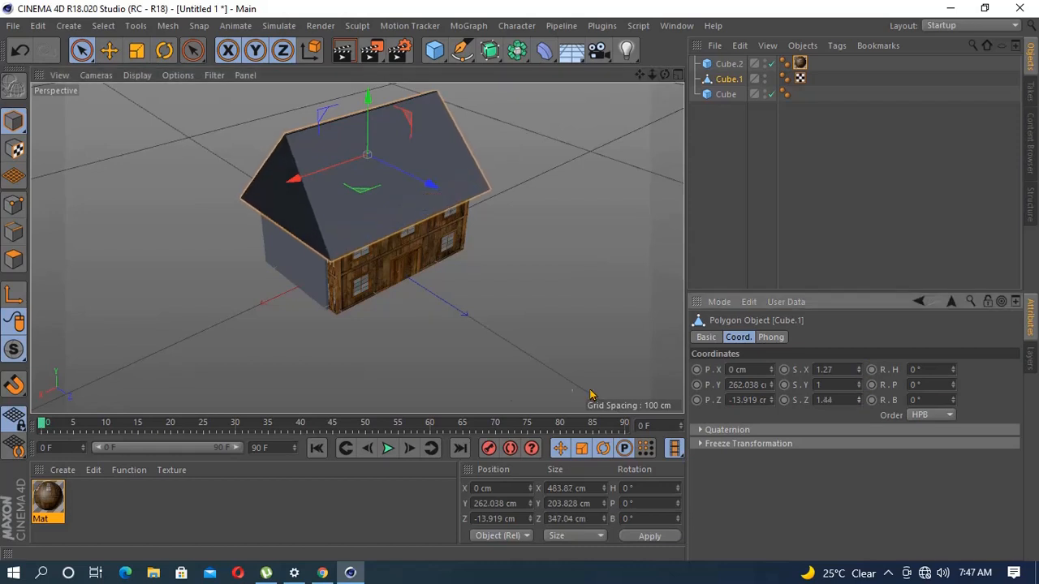
pyautogui.keyDown('alt'); pyautogui.moveTo(441, 378); pyautogui.dragTo(450, 325); pyautogui.keyUp('alt')
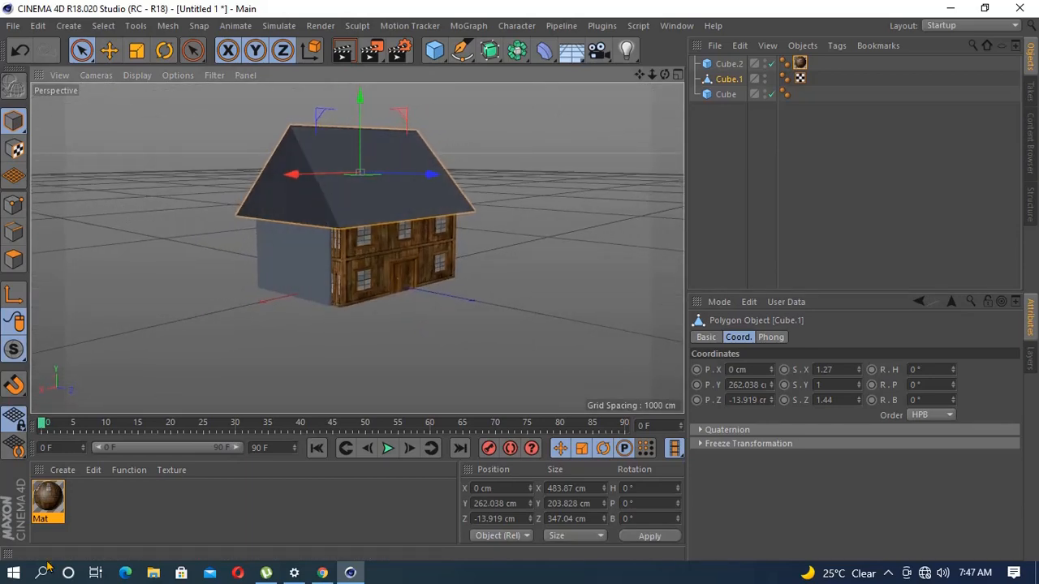
pyautogui.click(62, 469)
pyautogui.click(86, 339)
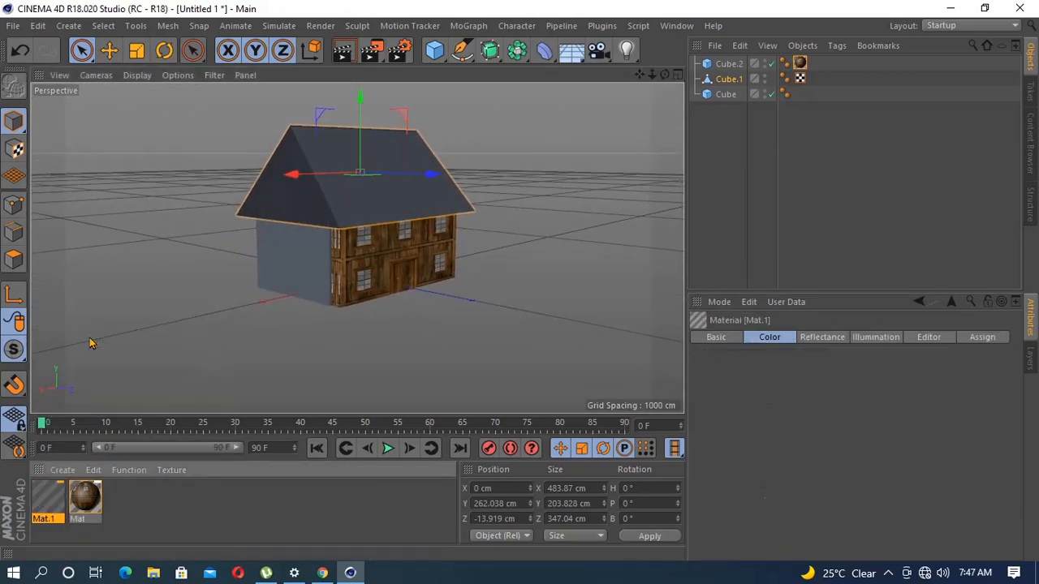
# Step: Use texture-background_1404-100.jpg from the imp folder, copied into the project, as the new material's color texture and apply the material to the roof
pyautogui.doubleClick(43, 502)
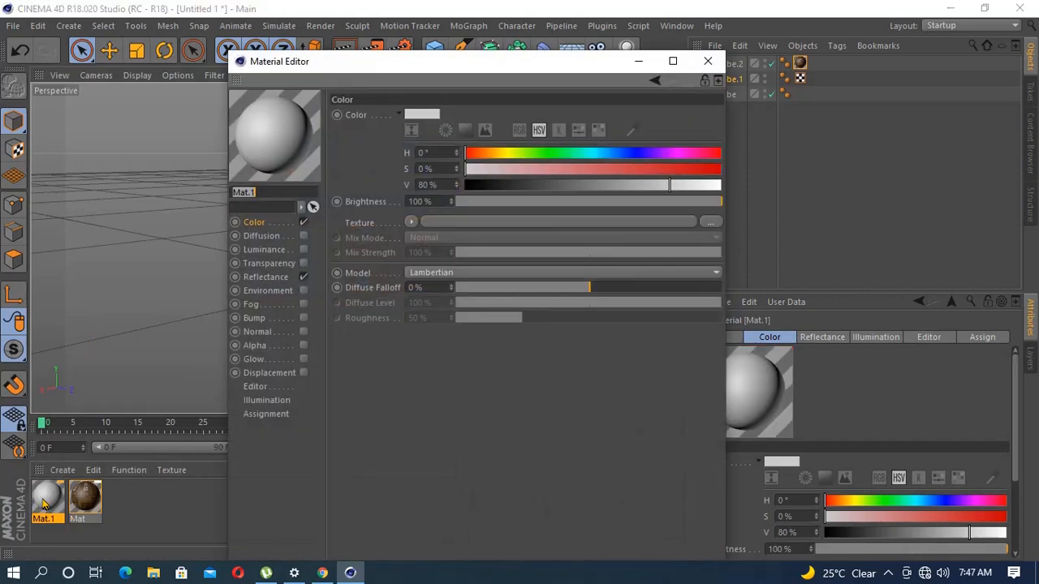
pyautogui.click(711, 223)
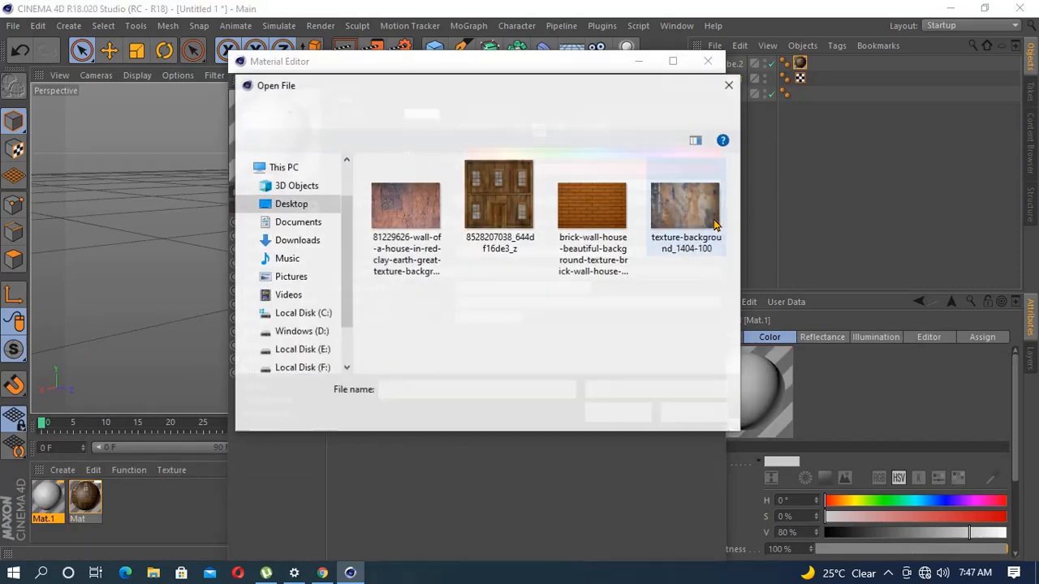
pyautogui.click(662, 234)
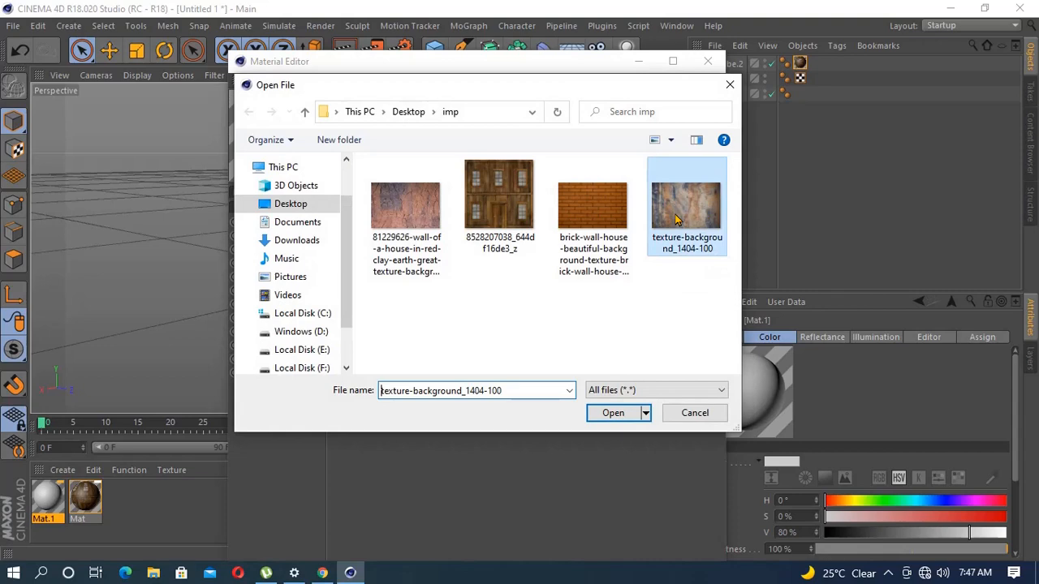
pyautogui.click(607, 415)
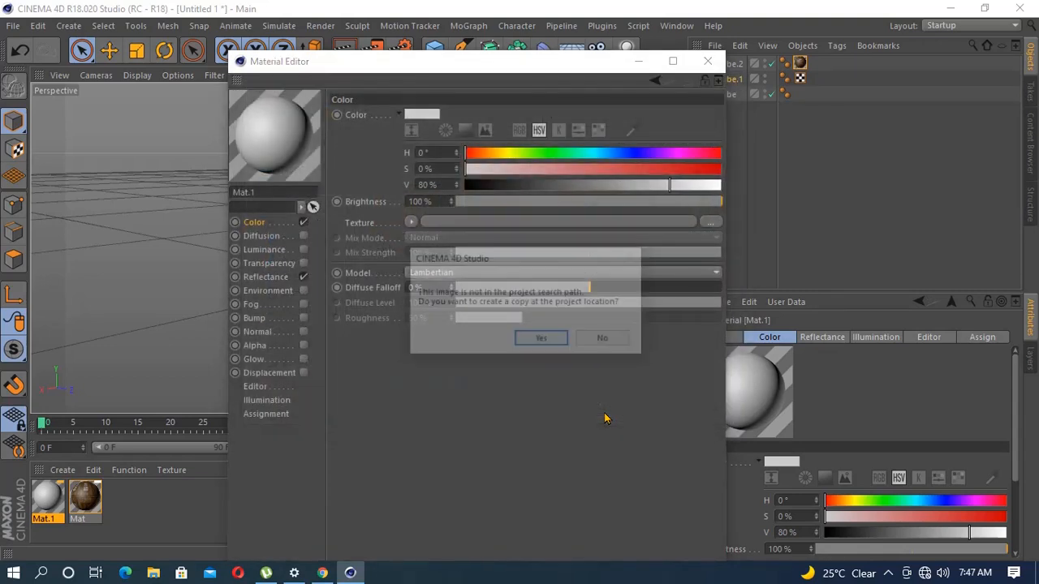
pyautogui.click(536, 339)
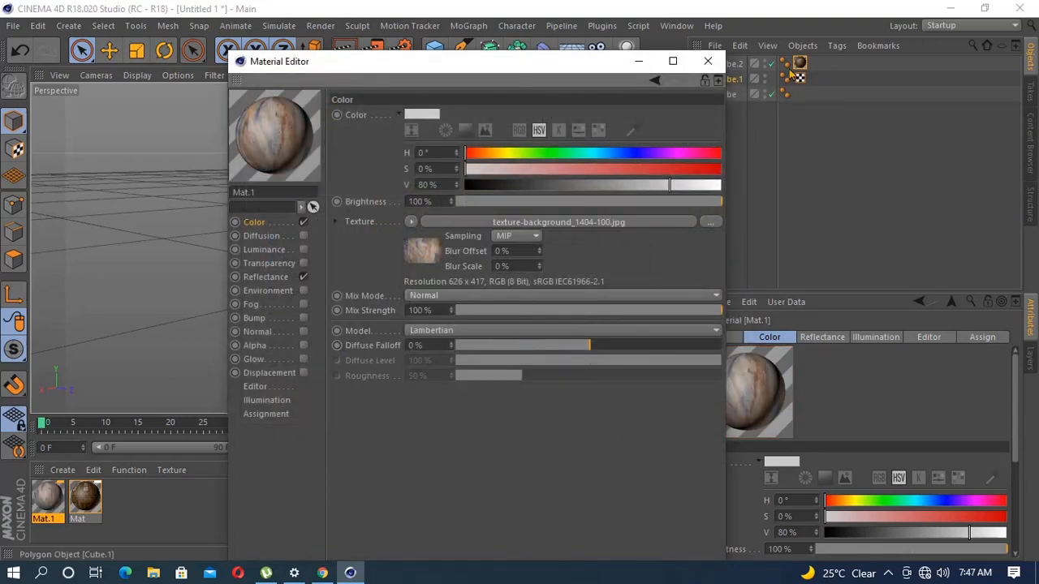
pyautogui.click(707, 61)
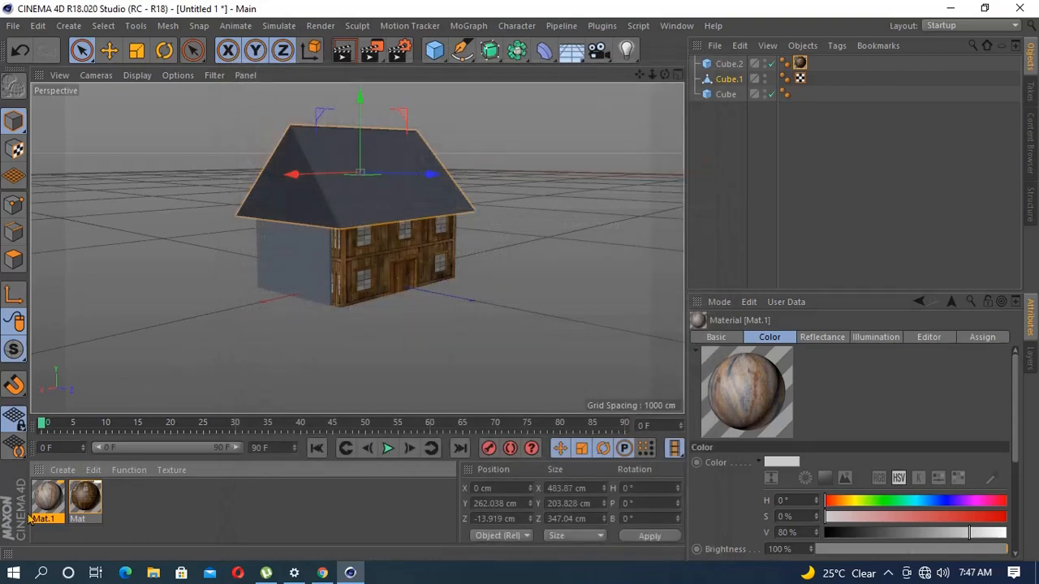
pyautogui.moveTo(43, 508); pyautogui.dragTo(317, 167)
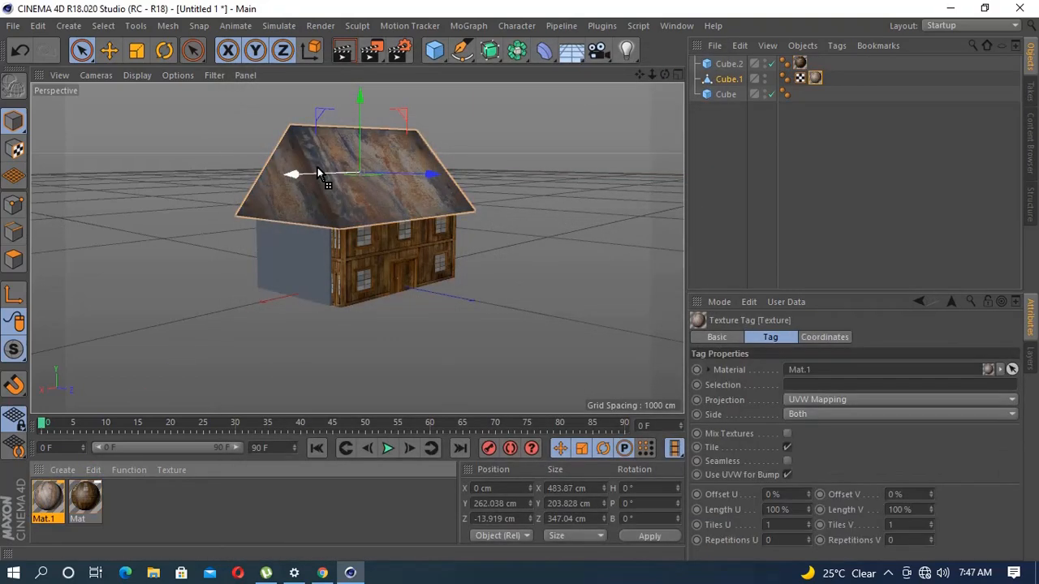
pyautogui.click(353, 361)
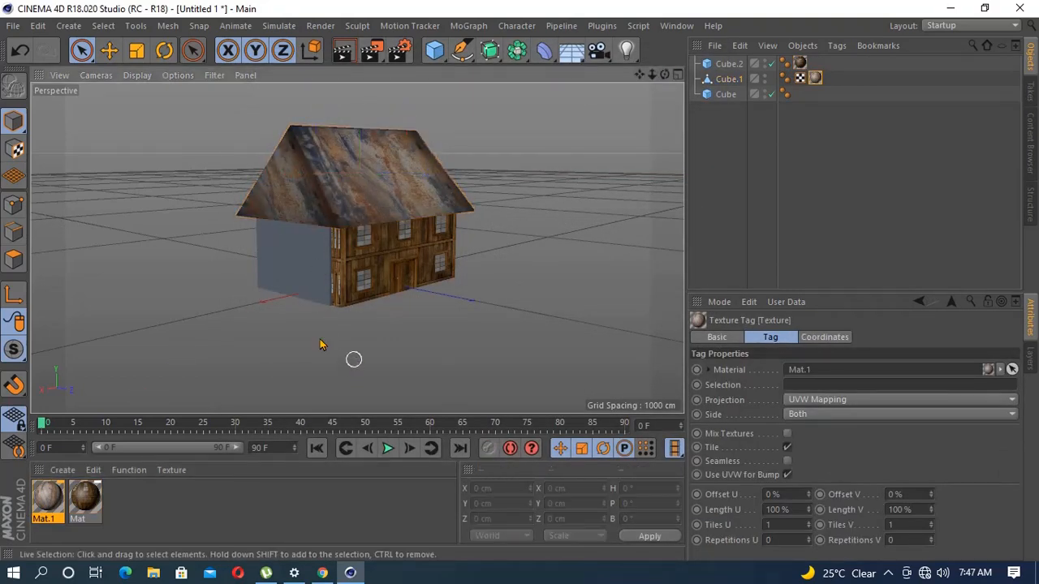
# Step: Select the house body and create a new material for it
pyautogui.click(285, 273)
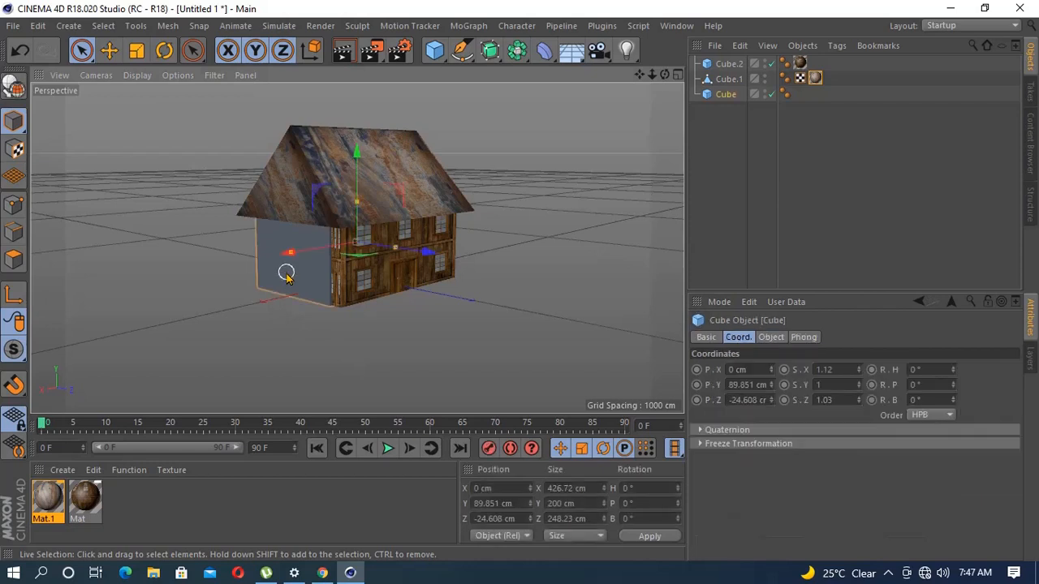
pyautogui.click(62, 470)
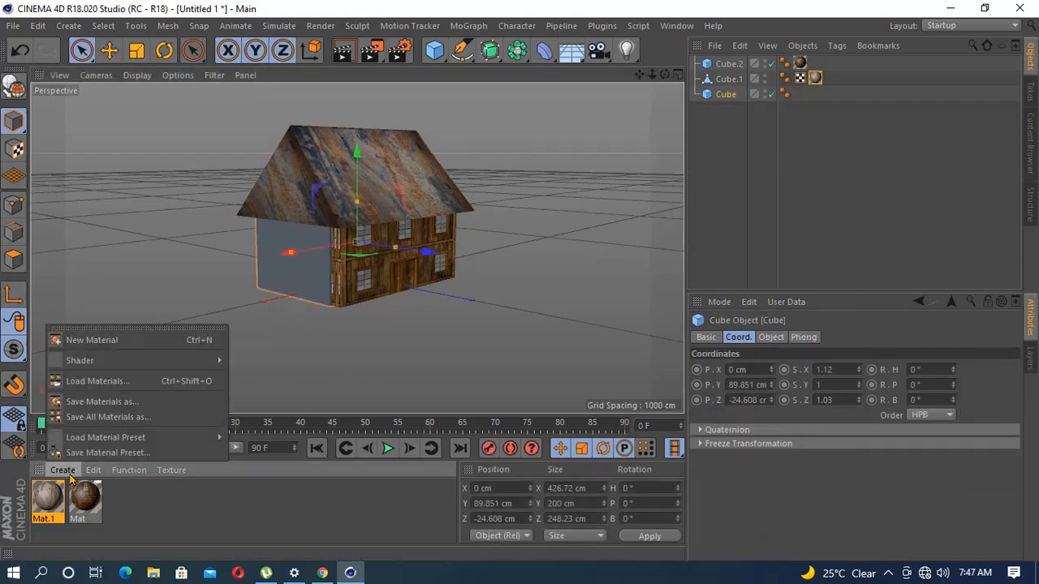
pyautogui.click(89, 336)
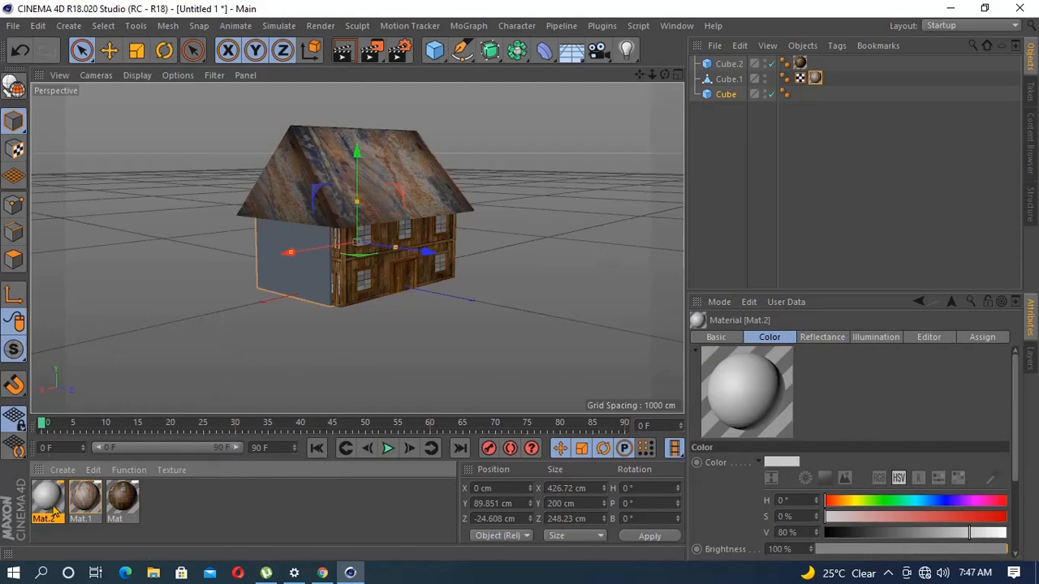
# Step: Use the 81229626 red clay wall image, copied into the project, as the new material's color texture and apply the material to the house body
pyautogui.doubleClick(50, 497)
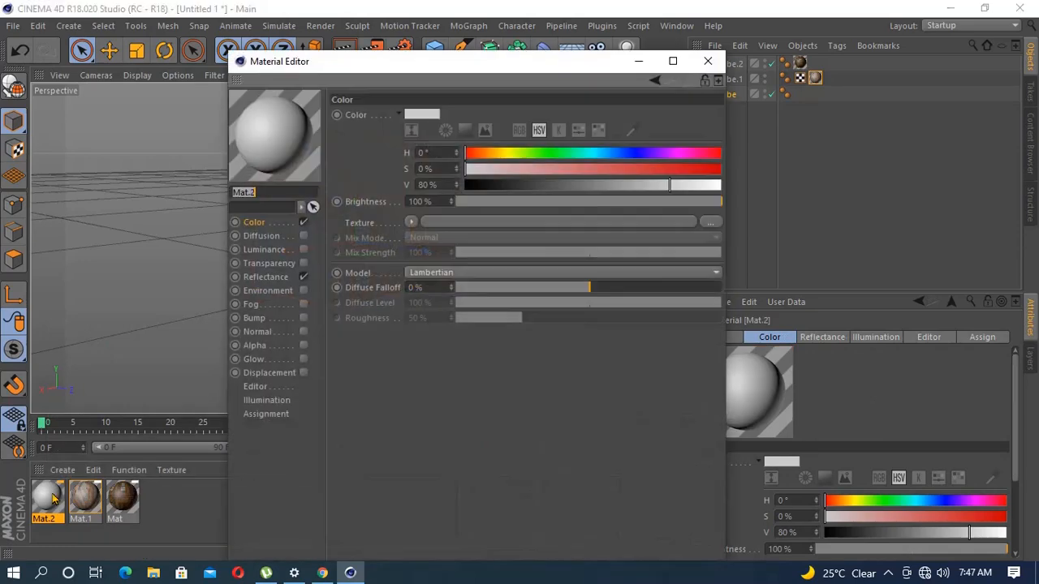
pyautogui.click(708, 223)
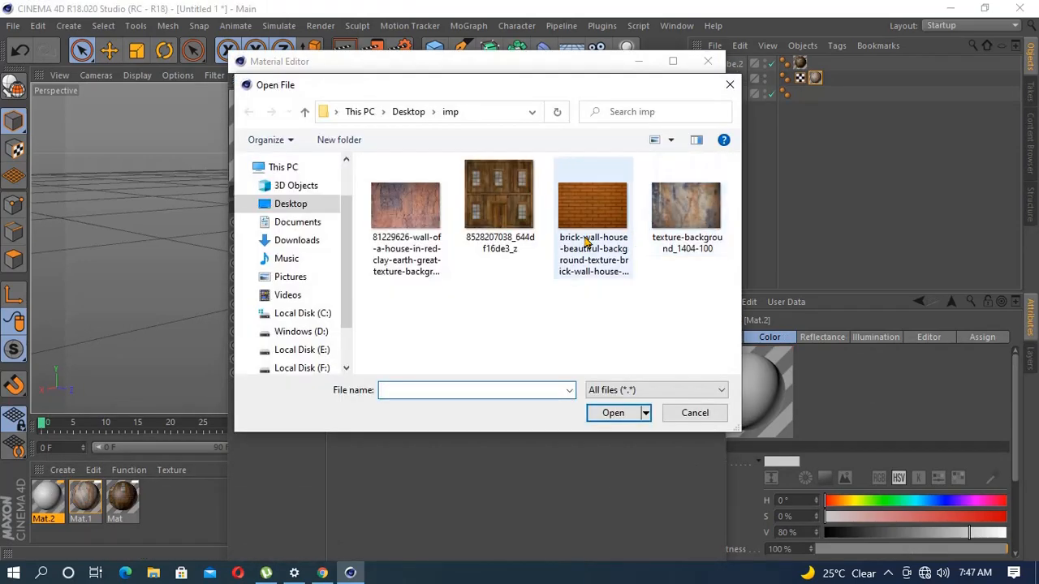
pyautogui.click(389, 224)
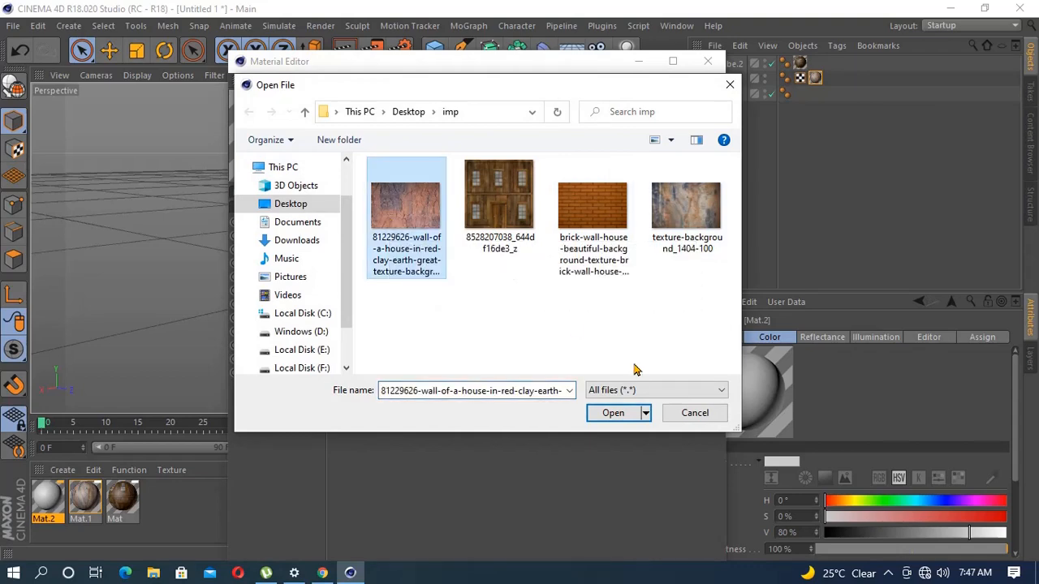
pyautogui.click(613, 414)
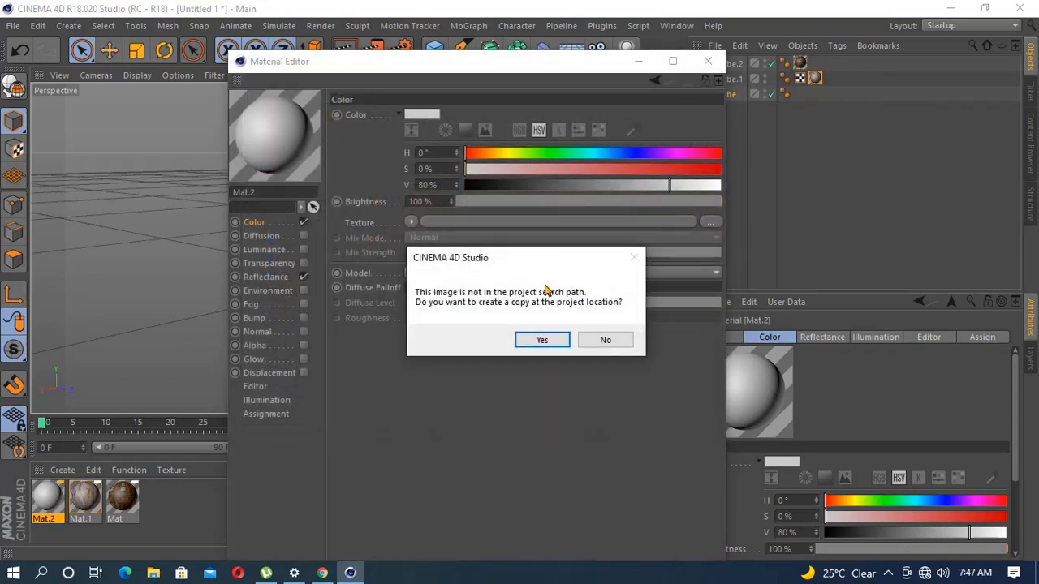
pyautogui.click(541, 340)
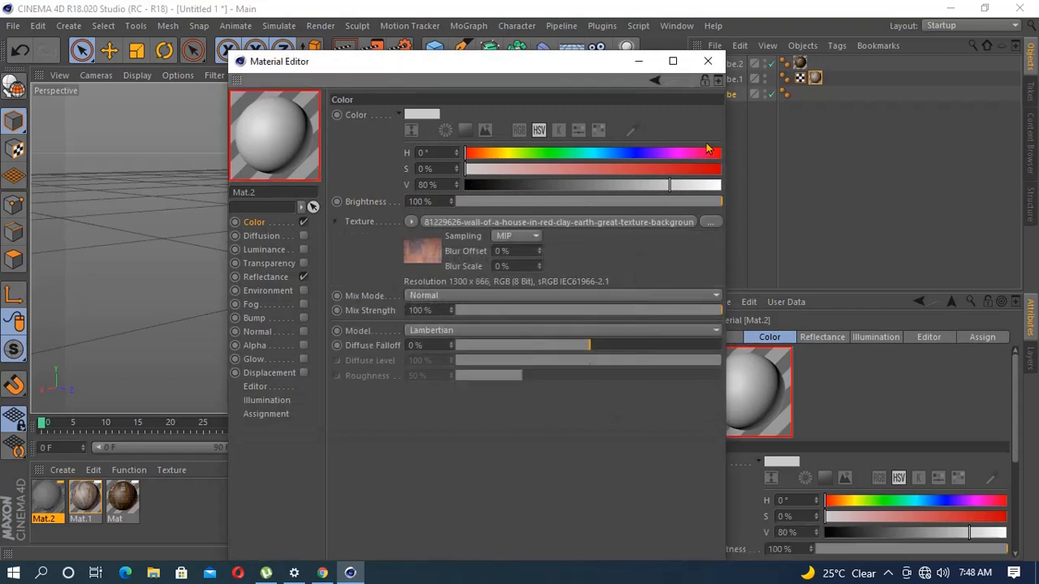
pyautogui.click(717, 63)
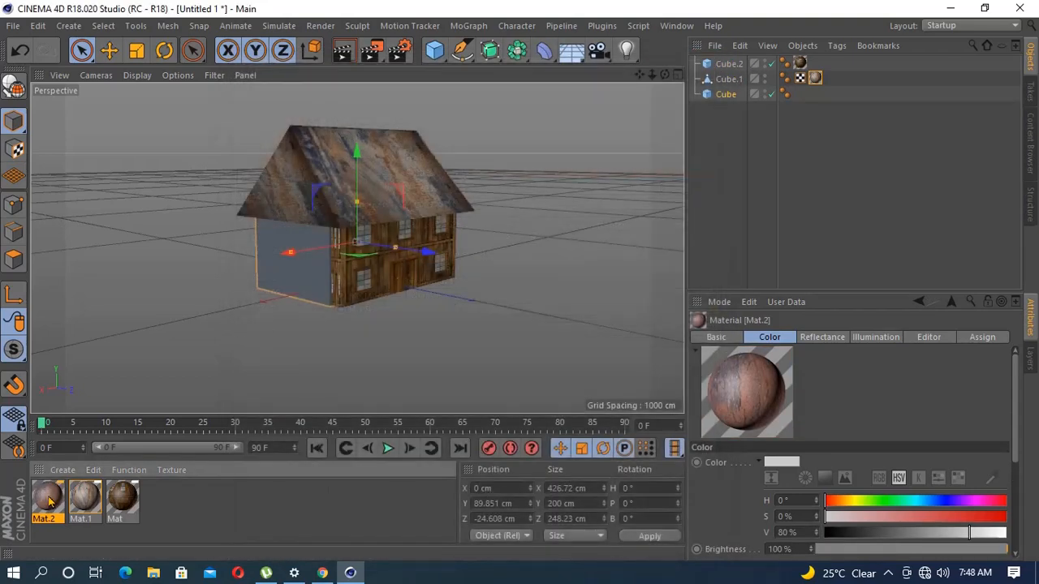
pyautogui.moveTo(49, 499); pyautogui.dragTo(286, 280)
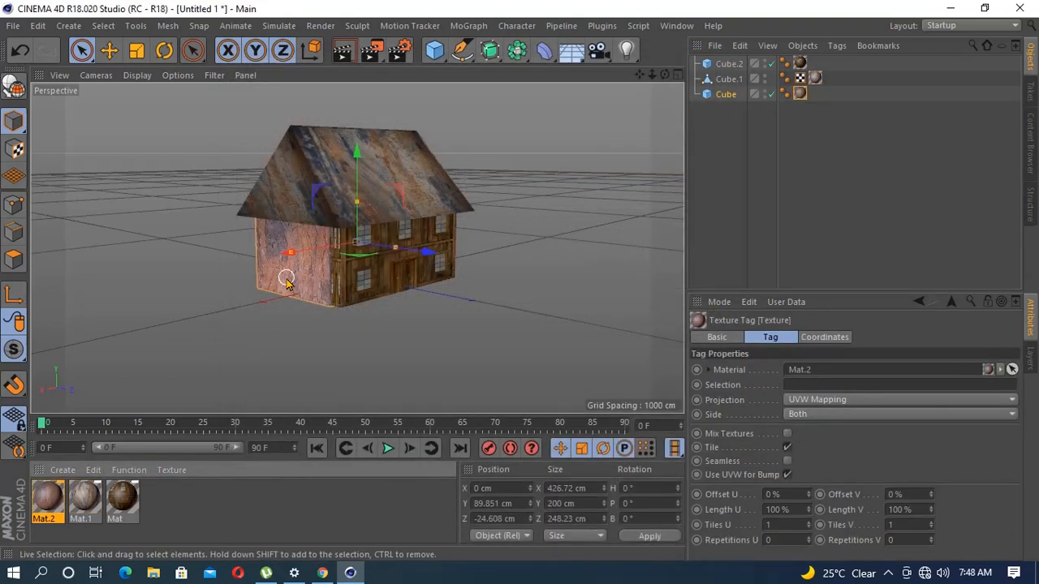
pyautogui.click(348, 345)
# Step: Select the house body again and create another new material for its walls
pyautogui.keyDown('alt'); pyautogui.moveTo(406, 305); pyautogui.dragTo(489, 282); pyautogui.keyUp('alt')
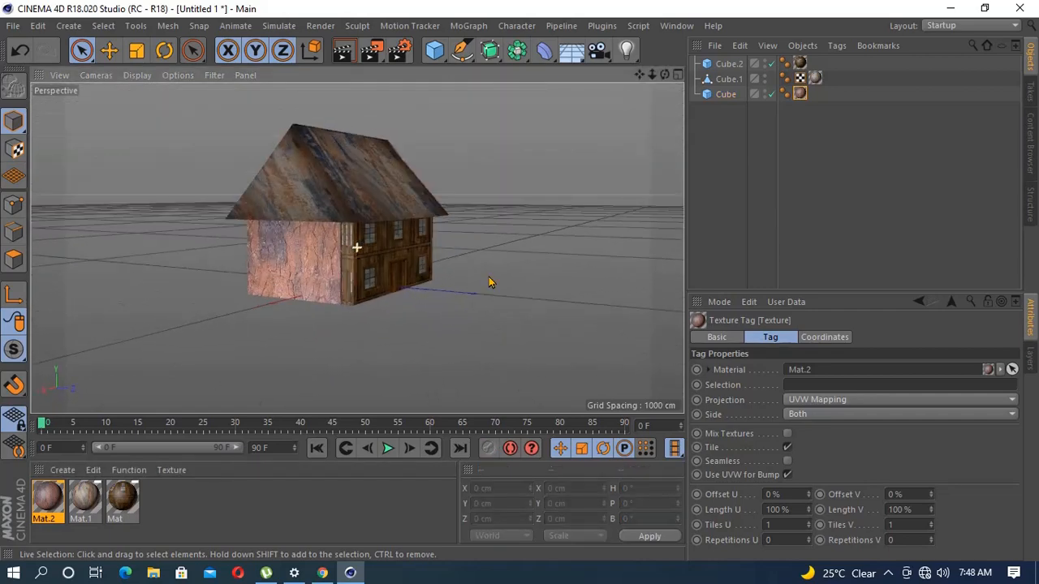
pyautogui.click(295, 273)
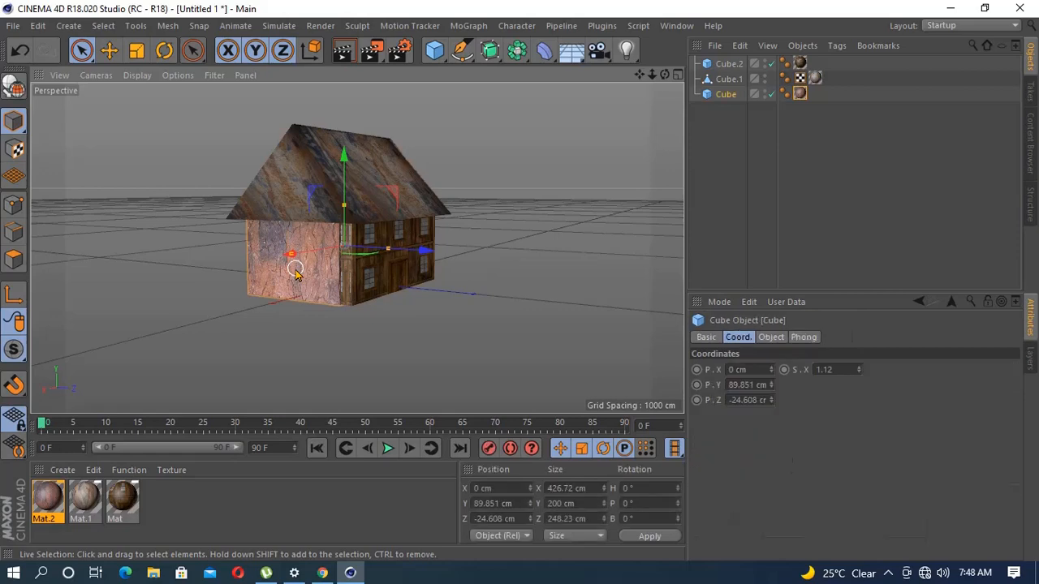
pyautogui.click(64, 470)
pyautogui.click(105, 338)
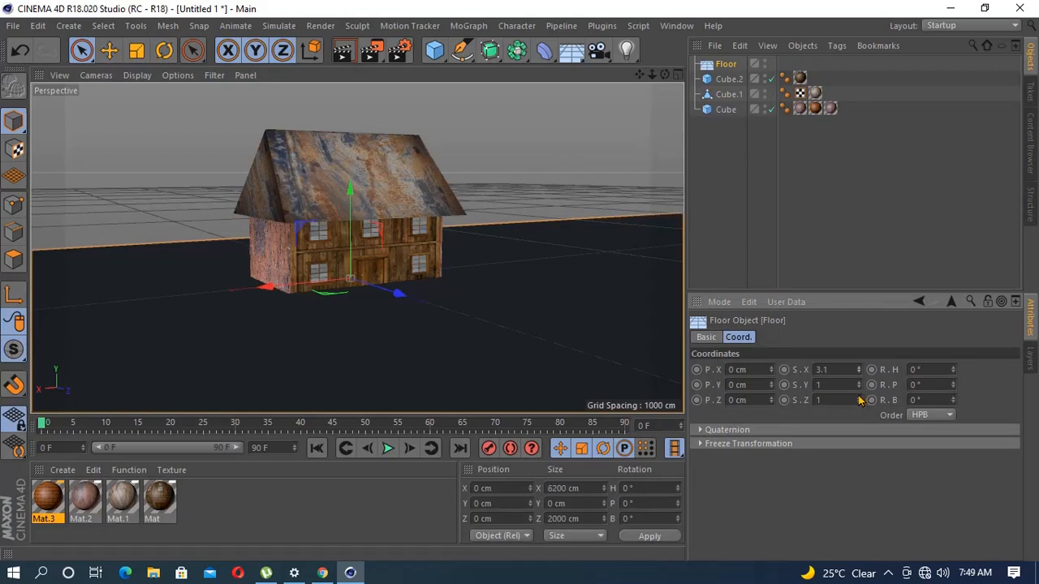
# Step: Enlarge the floor by scaling it to 8.11 in X and 7.69 in Z
pyautogui.moveTo(859, 399); pyautogui.dragTo(859, 399)
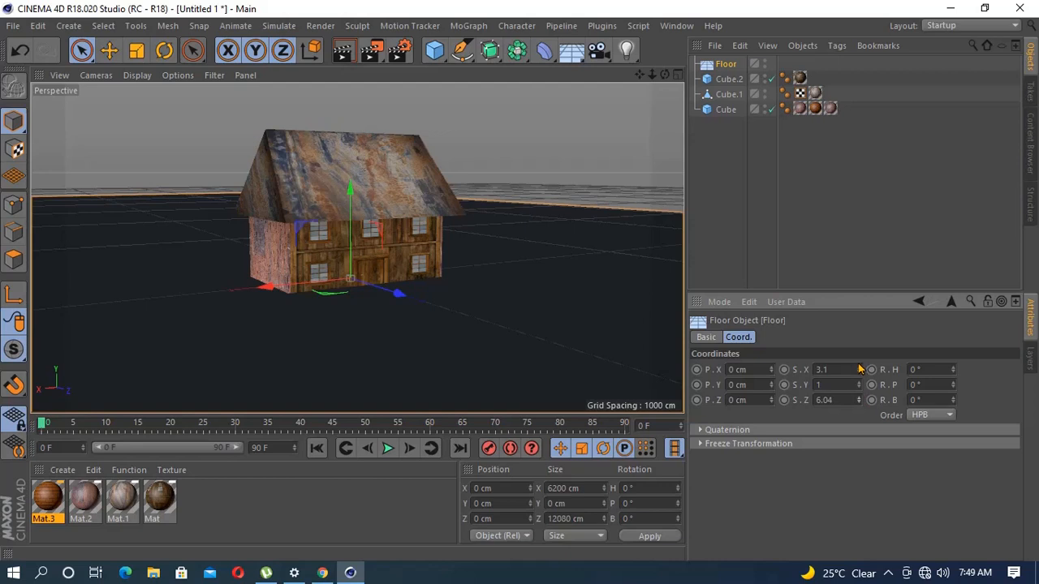
pyautogui.moveTo(858, 369); pyautogui.dragTo(859, 369)
pyautogui.moveTo(858, 369); pyautogui.dragTo(859, 369)
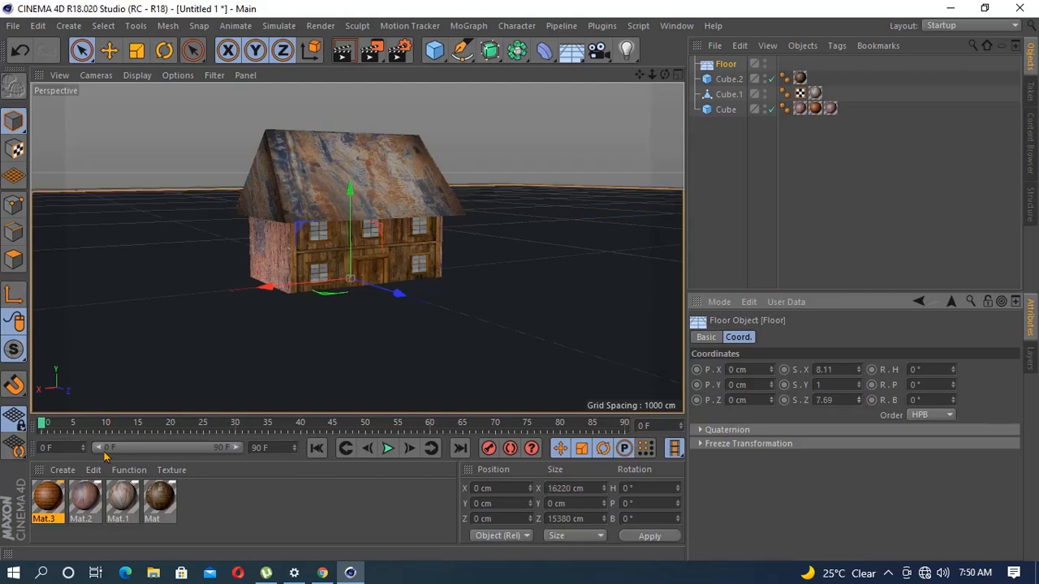
# Step: Create a new floor material with the green grass image "download" from the Desktop folder, copied into the project, as its color texture
pyautogui.click(62, 469)
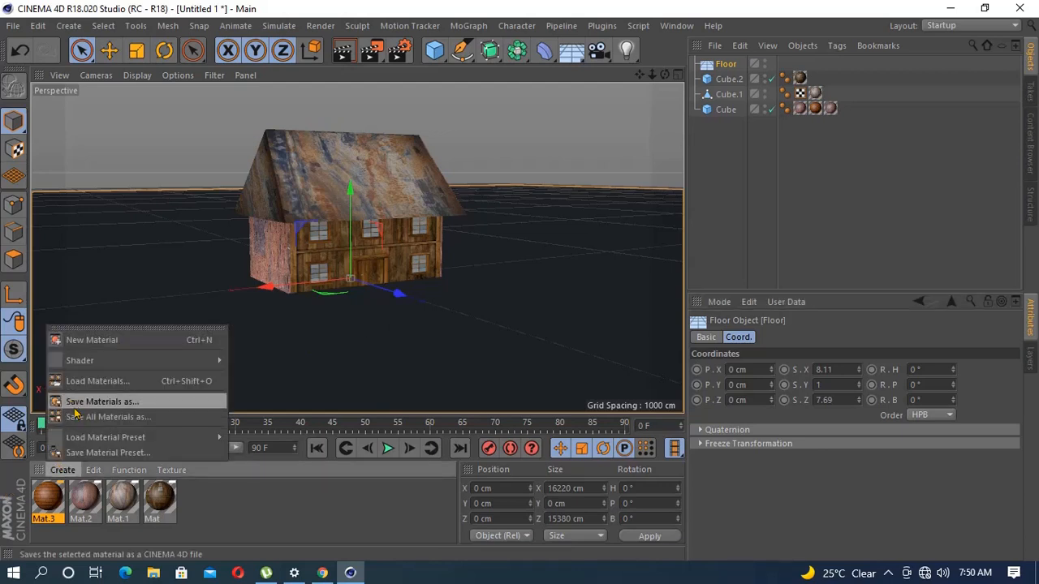
pyautogui.click(96, 341)
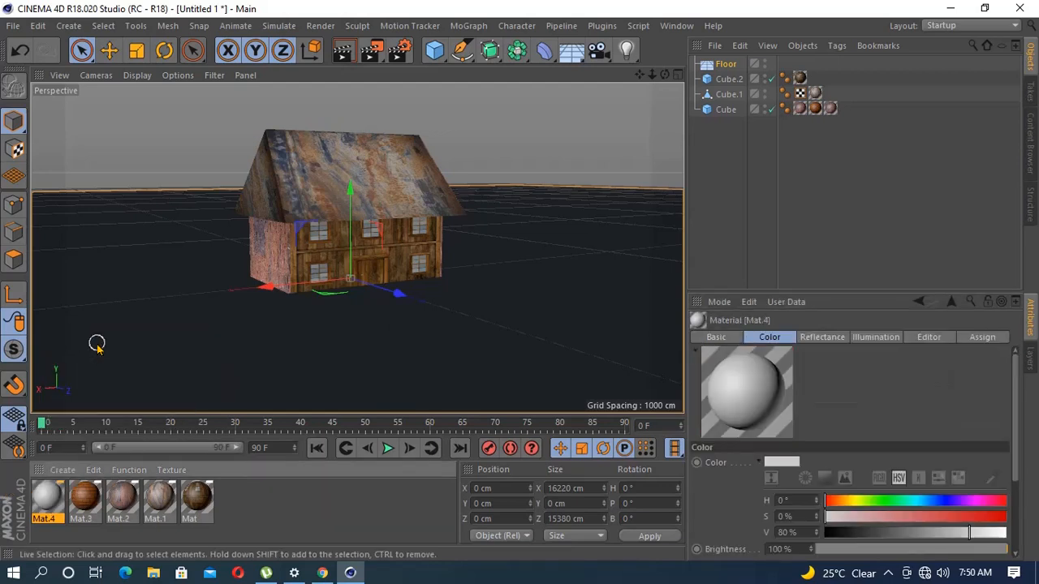
pyautogui.doubleClick(47, 498)
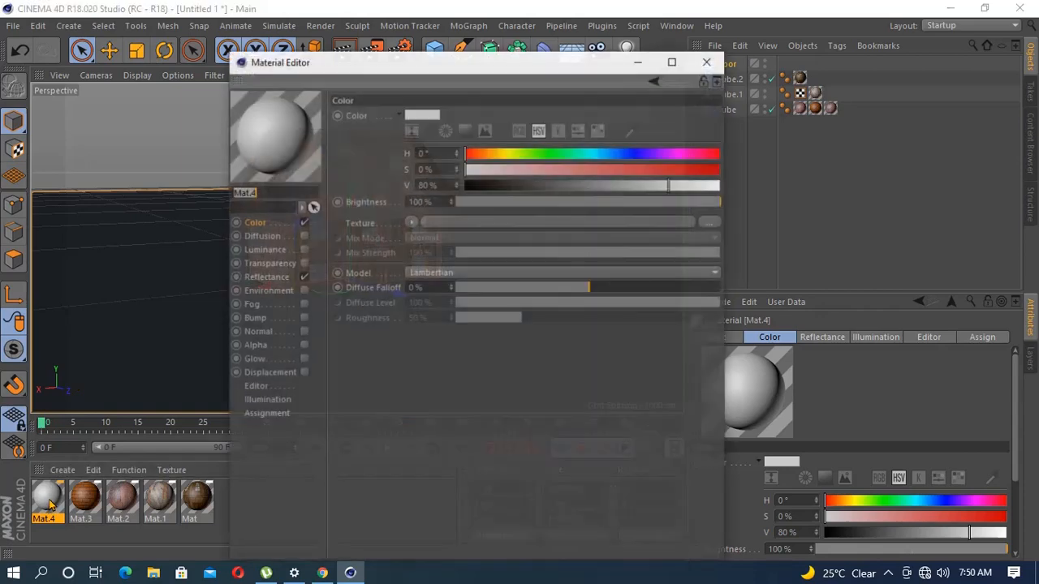
pyautogui.click(711, 221)
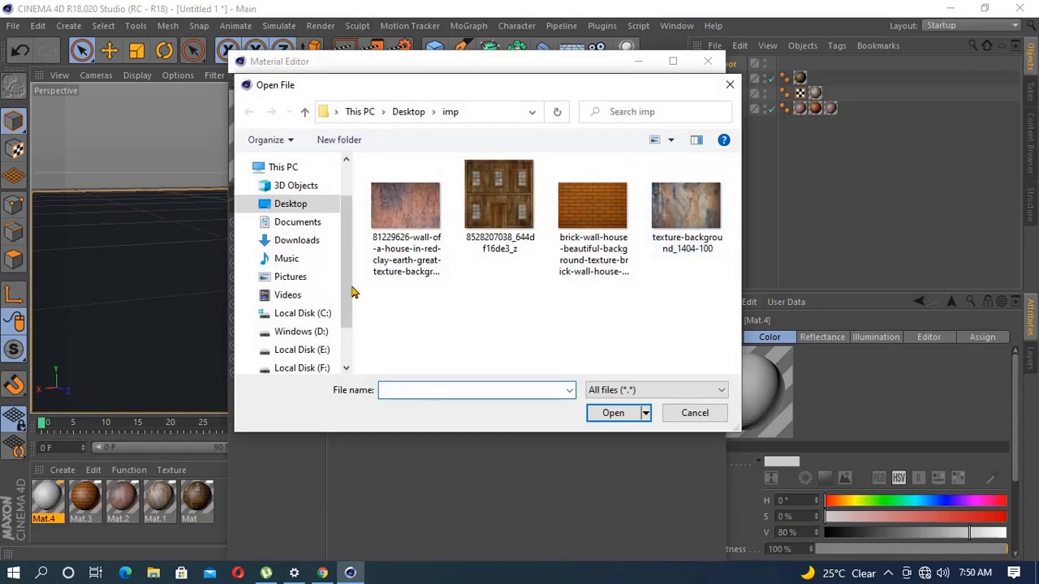
pyautogui.click(289, 203)
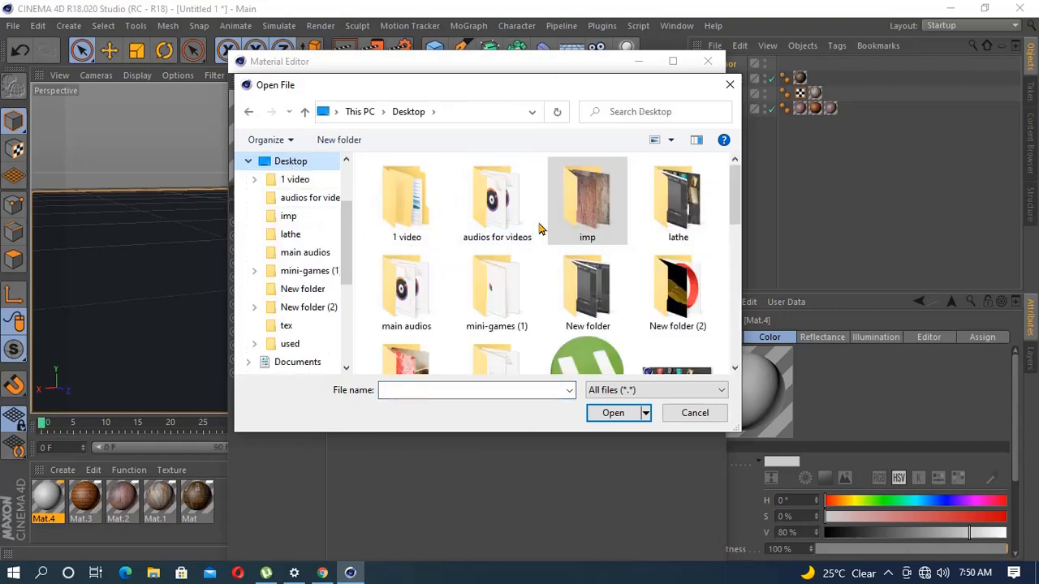
pyautogui.moveTo(735, 225); pyautogui.dragTo(734, 325)
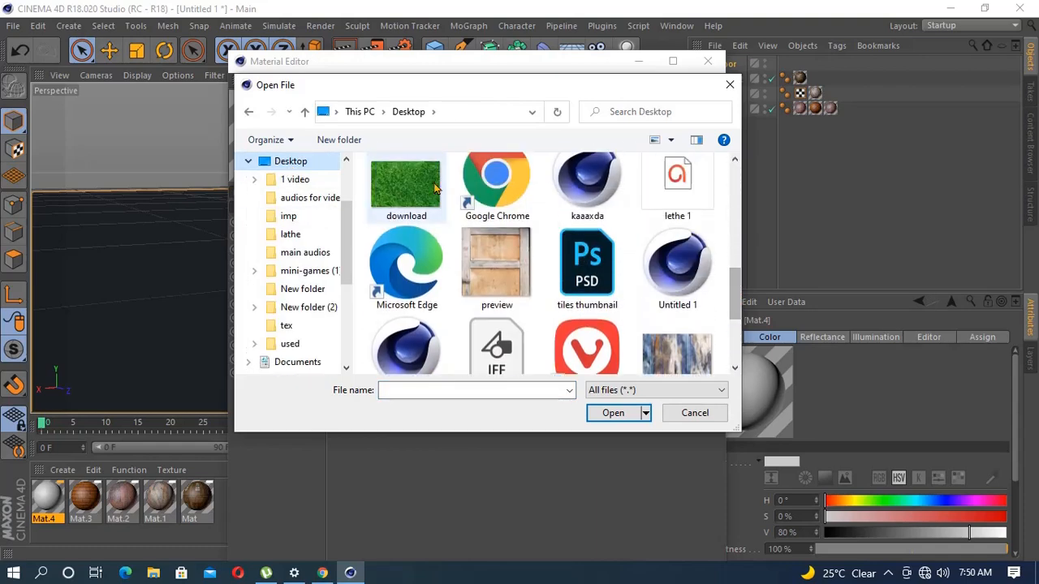
pyautogui.click(406, 196)
pyautogui.click(598, 418)
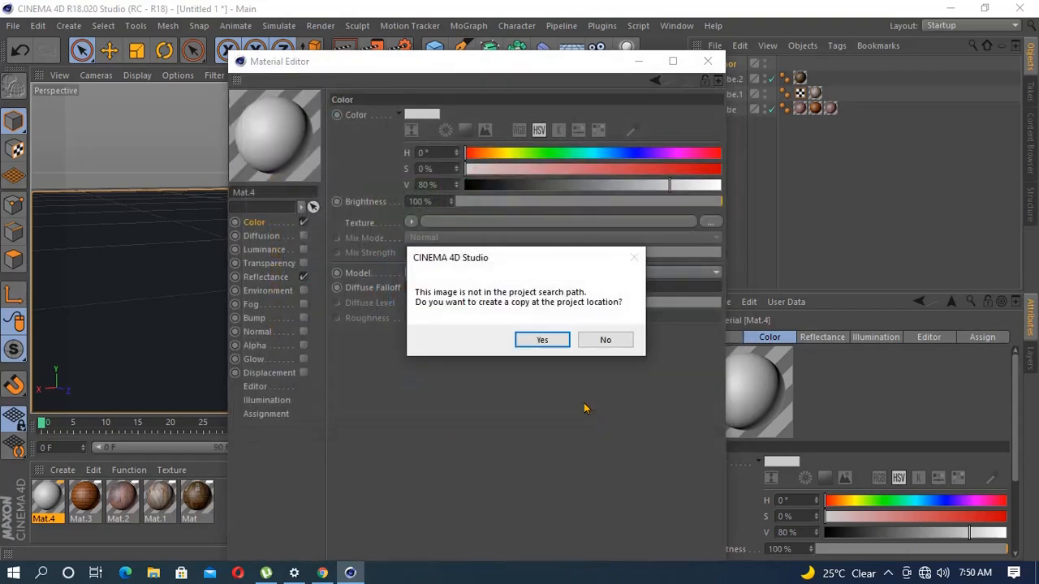
pyautogui.click(538, 340)
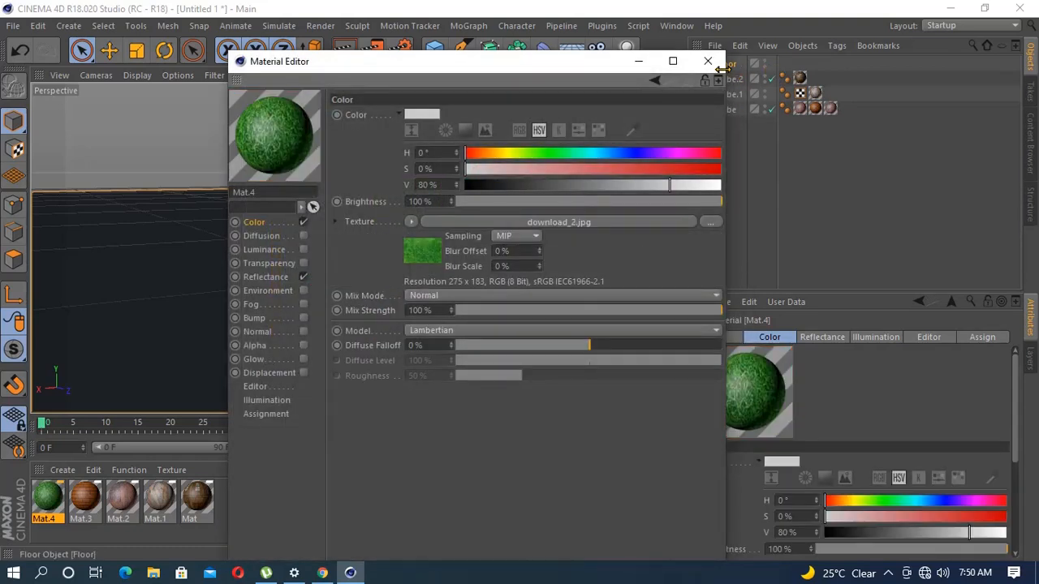
pyautogui.click(710, 62)
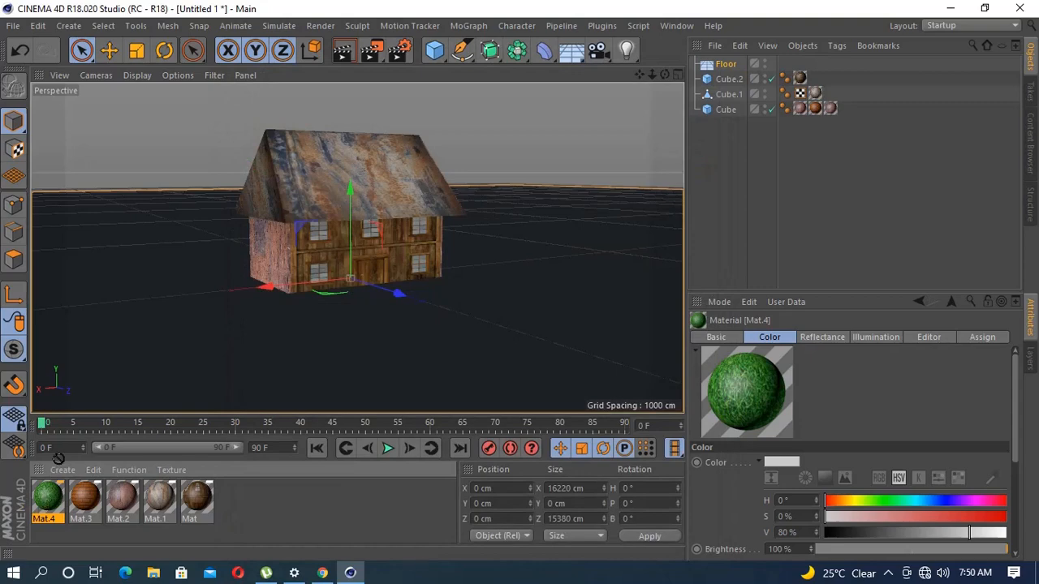
# Step: Apply the green grass material to the floor and lower the floor to about -17.4 cm in Y
pyautogui.moveTo(58, 457); pyautogui.dragTo(139, 346)
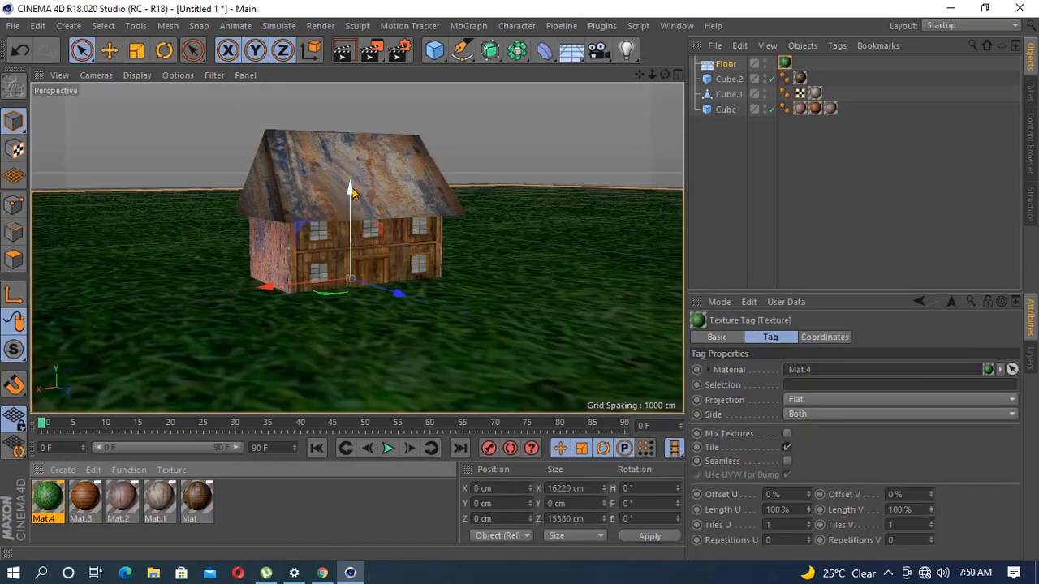
pyautogui.moveTo(351, 191)
pyautogui.mouseDown()
pyautogui.moveTo(349, 202)
pyautogui.moveTo(350, 193)
pyautogui.mouseUp()
pyautogui.click(525, 319)
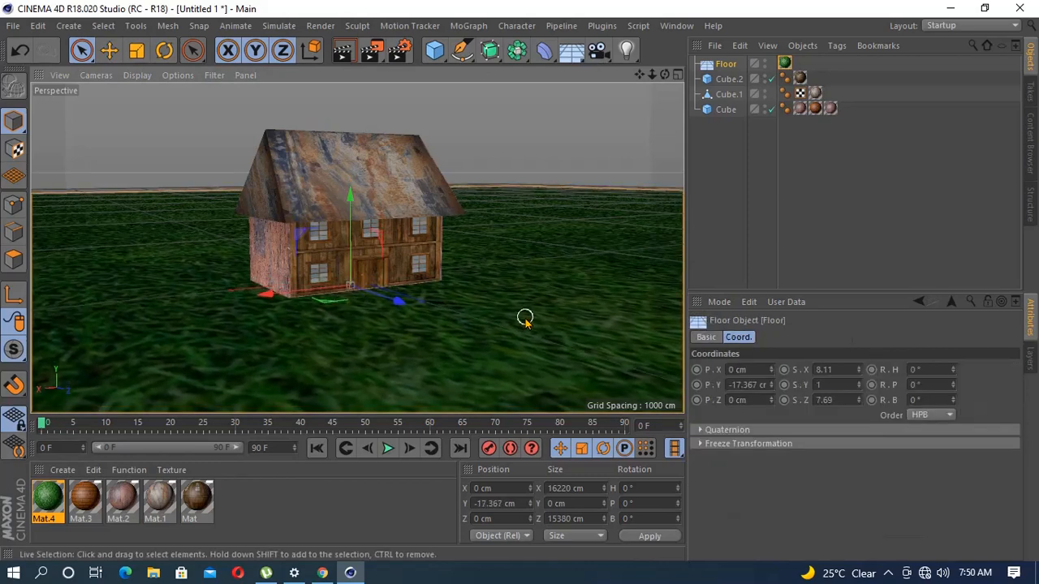
# Step: Render a preview of the perspective view to check the textured house on the grass floor
pyautogui.click(346, 52)
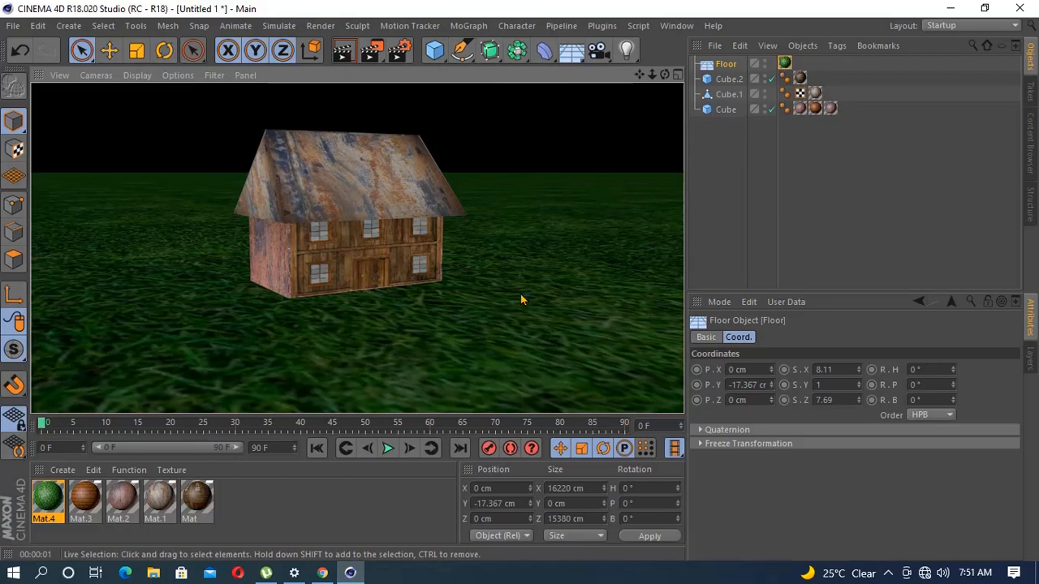
pyautogui.keyDown('alt'); pyautogui.moveTo(528, 276); pyautogui.dragTo(509, 316); pyautogui.keyUp('alt')
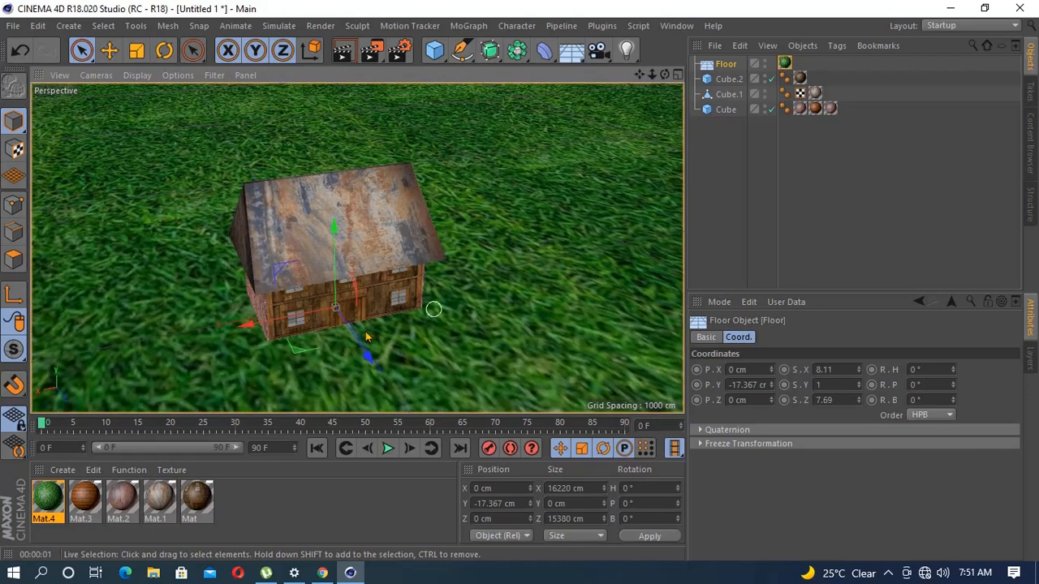
# Step: Select the floor together with the roof, the facade and the house body
pyautogui.keyDown('shift'); pyautogui.click(347, 236); pyautogui.keyUp('shift')
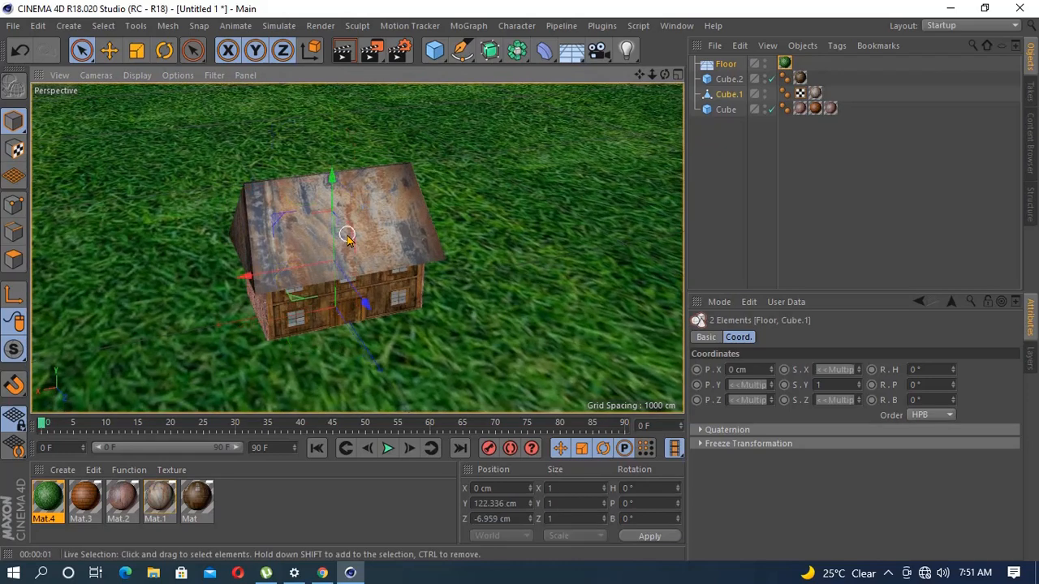
pyautogui.keyDown('shift'); pyautogui.click(369, 308); pyautogui.keyUp('shift')
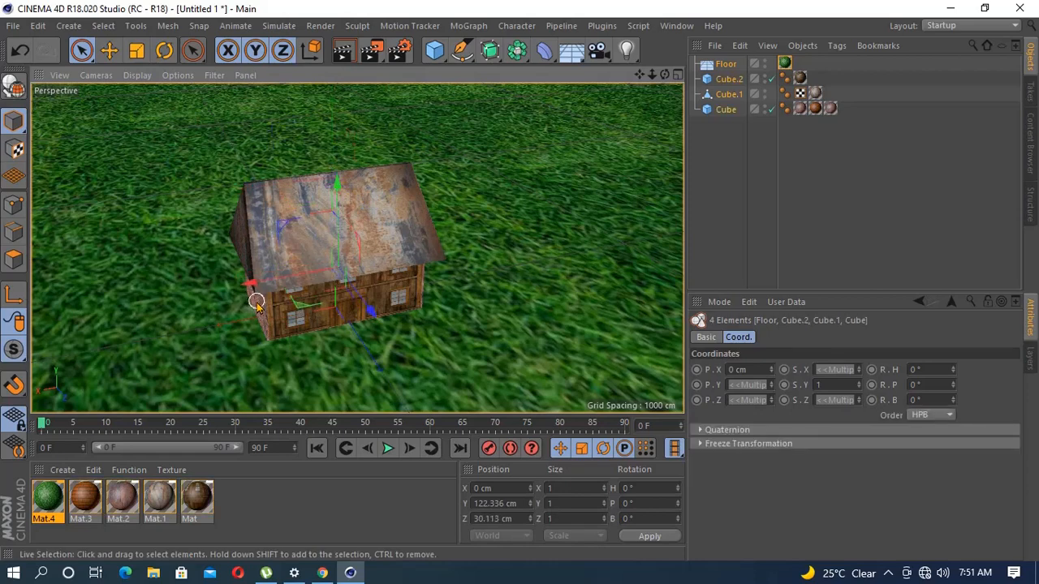
pyautogui.click(301, 236)
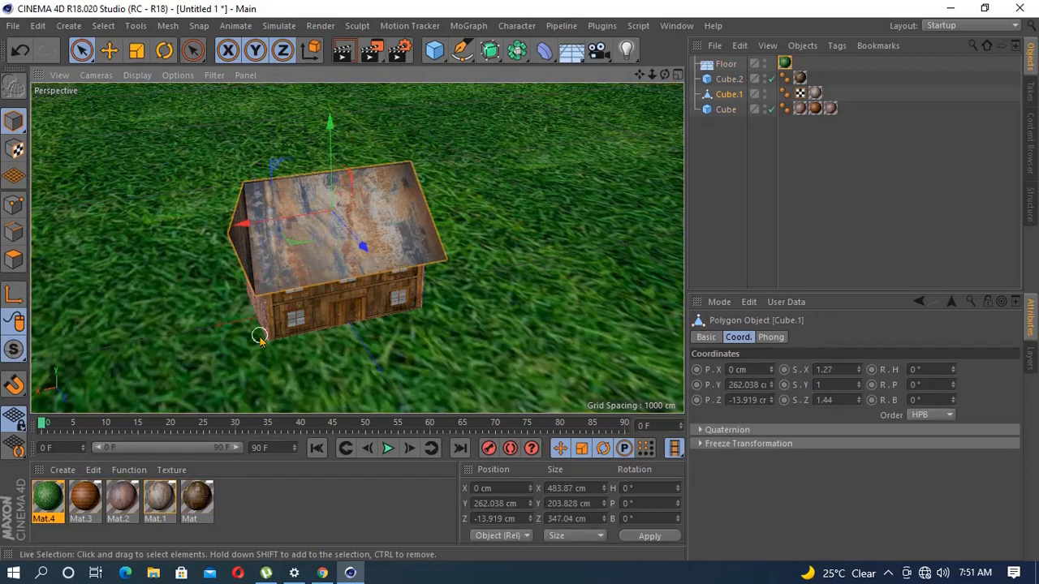
pyautogui.hotkey('ctrl', 'a')
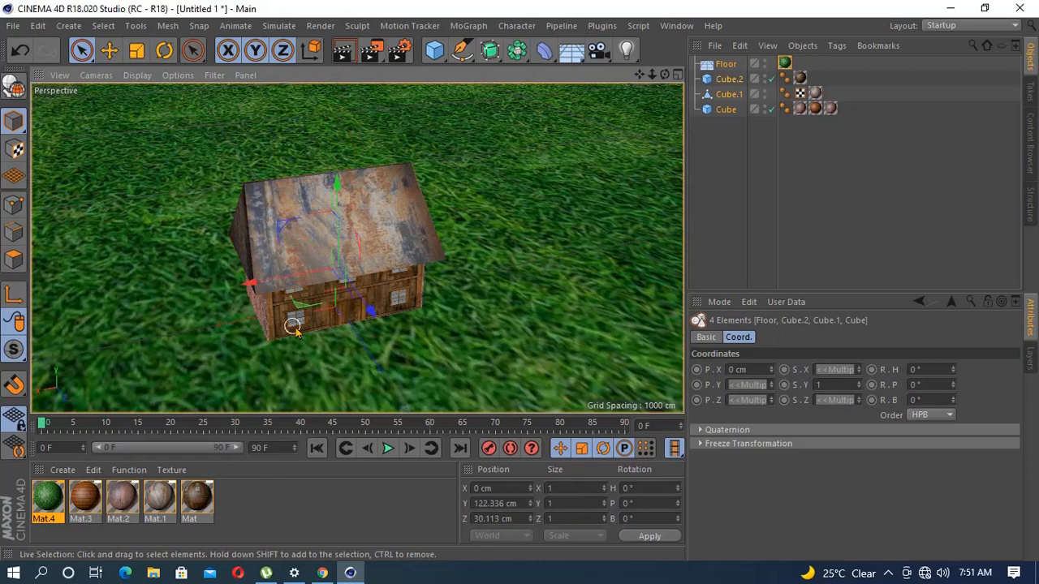